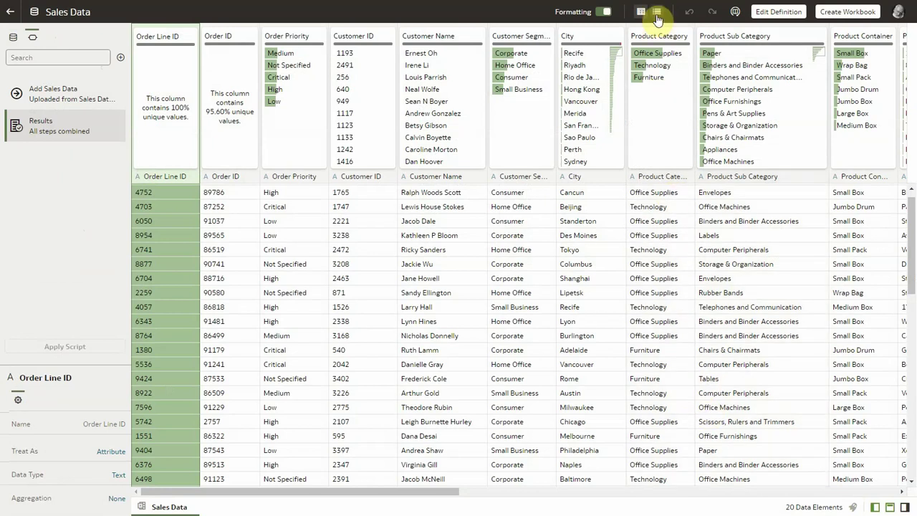
# Switch Sales Data to the column list view and inspect the Order Date and Customer ID properties.
pyautogui.click(658, 16)
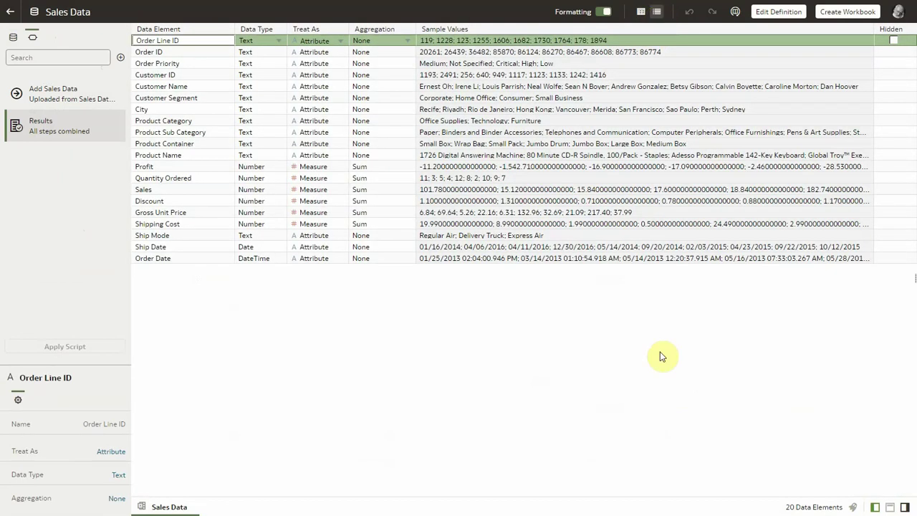
pyautogui.click(184, 257)
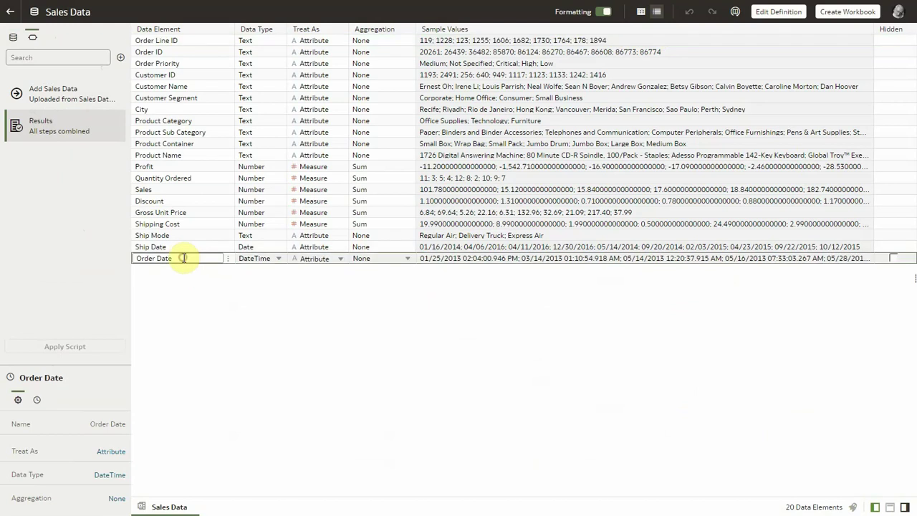
pyautogui.click(193, 75)
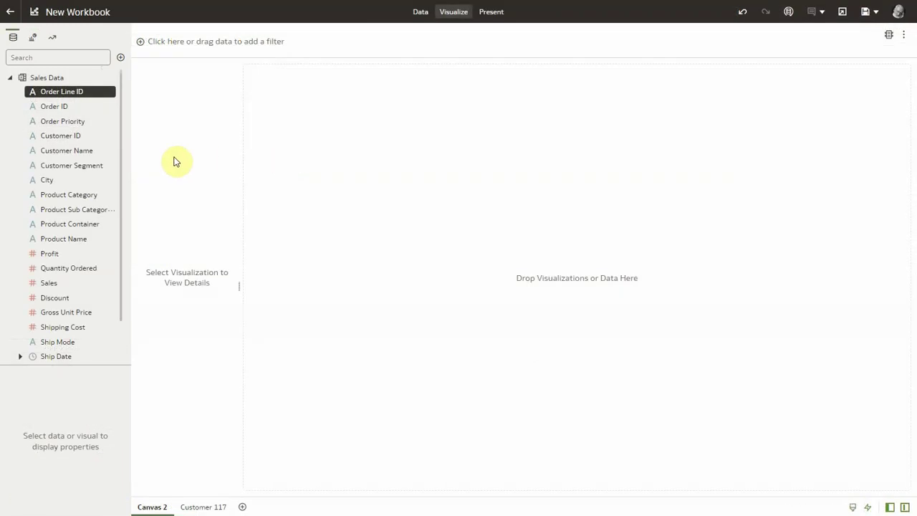
pyautogui.doubleClick(71, 150)
pyautogui.doubleClick(61, 136)
pyautogui.doubleClick(61, 92)
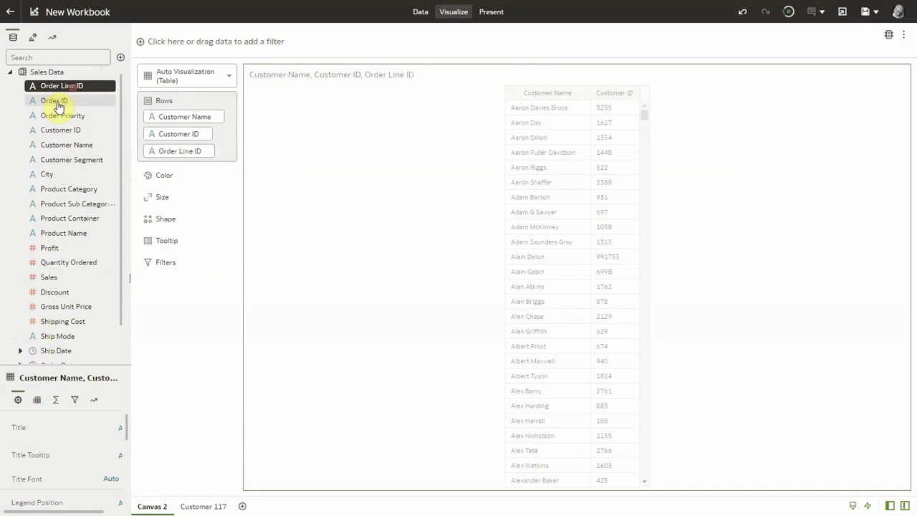
pyautogui.doubleClick(58, 106)
pyautogui.doubleClick(64, 366)
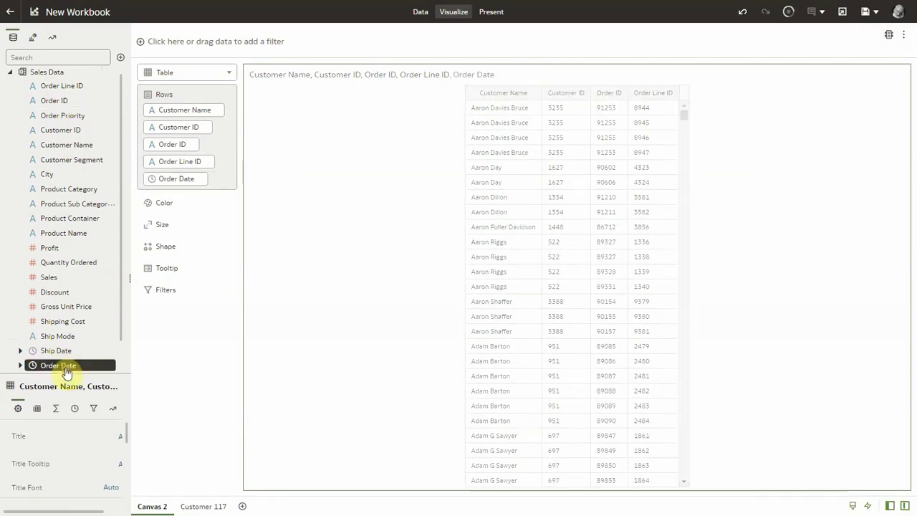
pyautogui.click(512, 347)
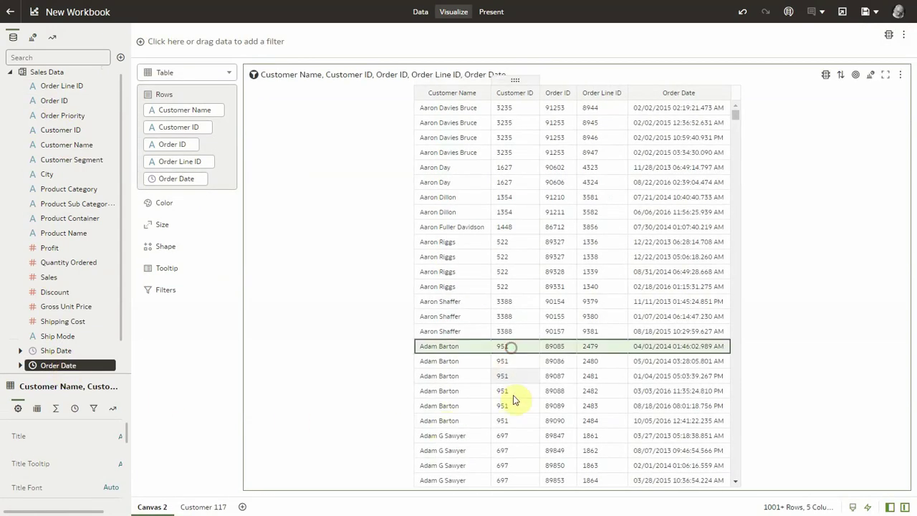
pyautogui.keyDown('shift'); pyautogui.click(513, 421); pyautogui.keyUp('shift')
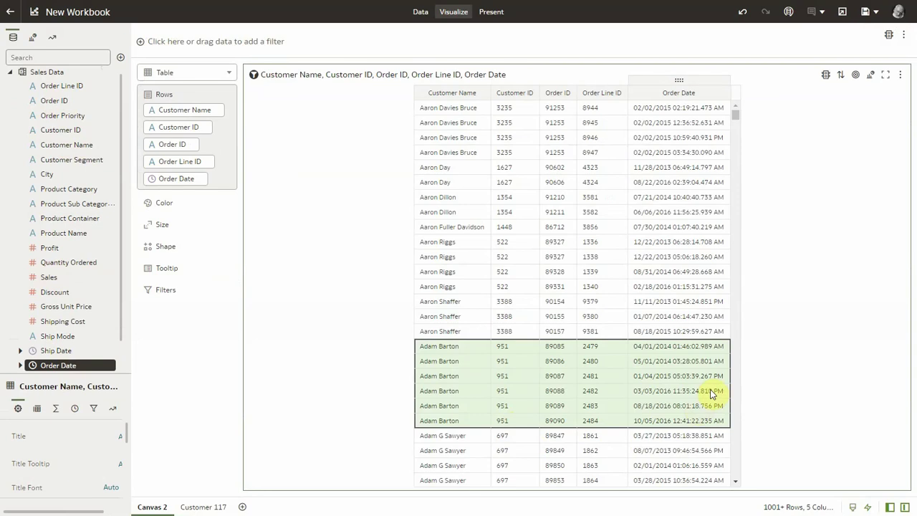
# On the Customer 117 canvas, highlight the 01/02, 04/04 and 04/09/2013 orders on the timeline, then clear.
pyautogui.click(203, 507)
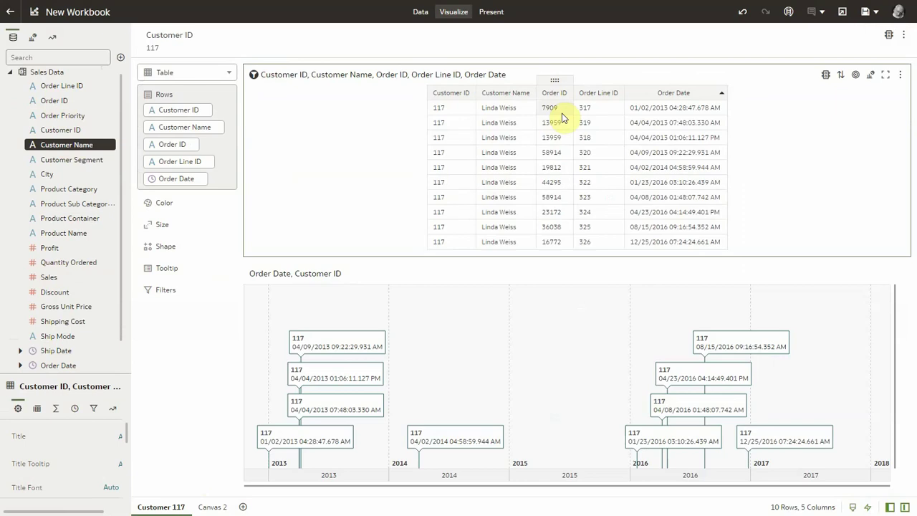
pyautogui.click(652, 111)
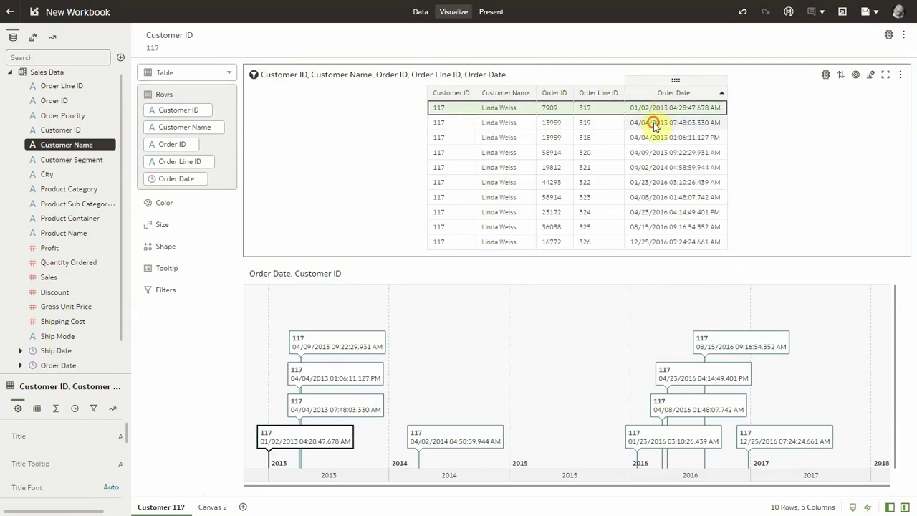
pyautogui.click(654, 125)
pyautogui.click(656, 137)
pyautogui.click(654, 151)
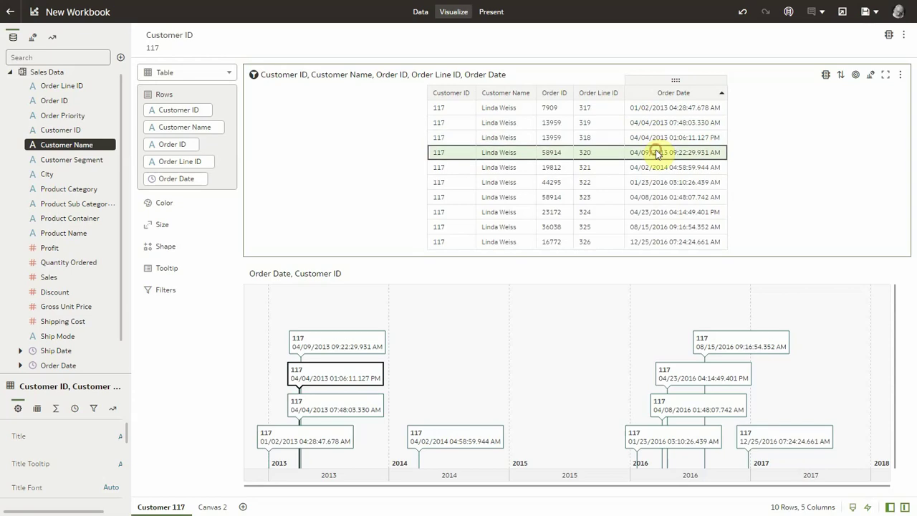
pyautogui.click(359, 204)
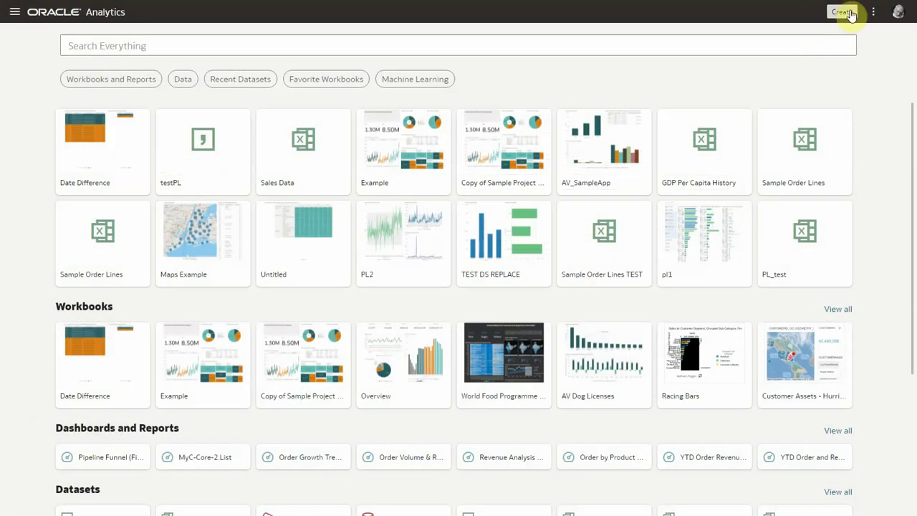
# Start a new data flow using the Sales Data dataset as its source.
pyautogui.click(850, 15)
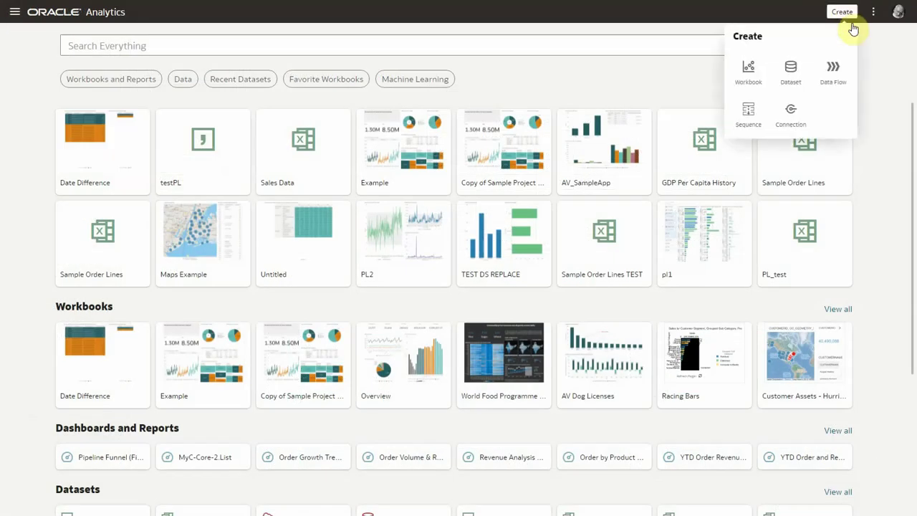
pyautogui.click(835, 71)
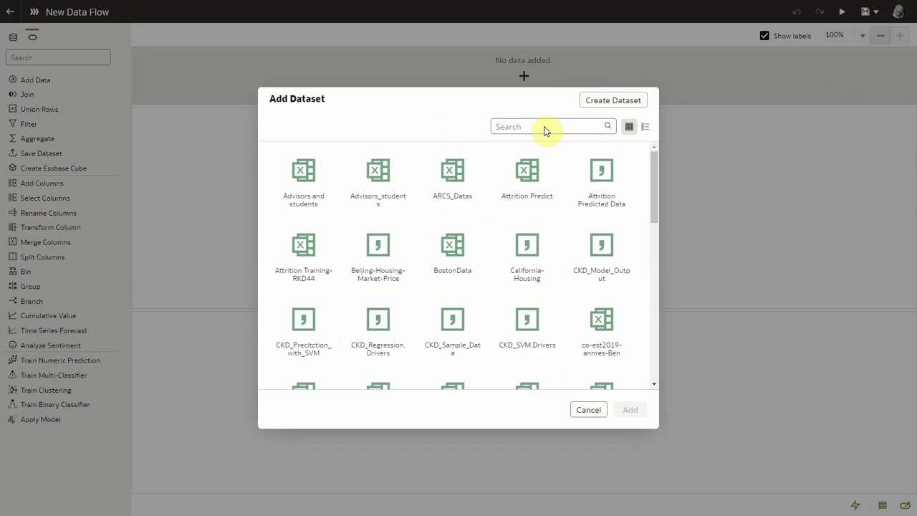
pyautogui.write('sa')
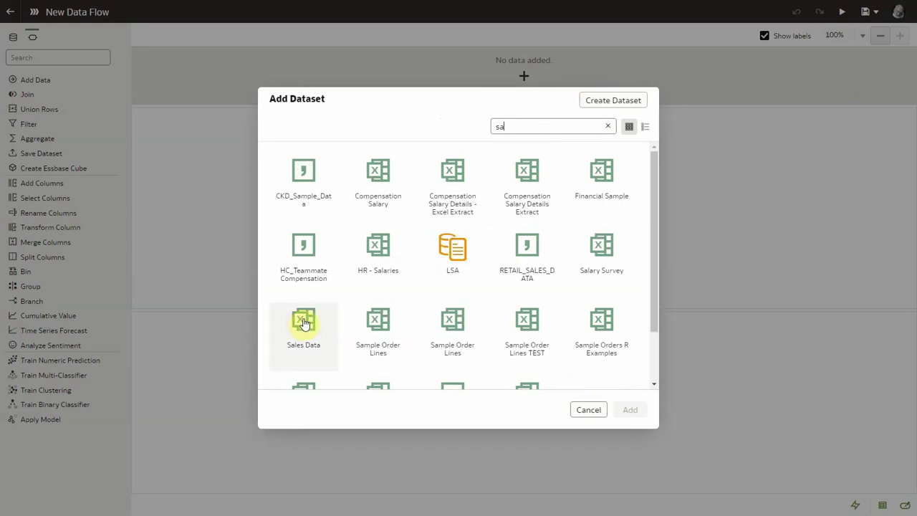
pyautogui.doubleClick(302, 324)
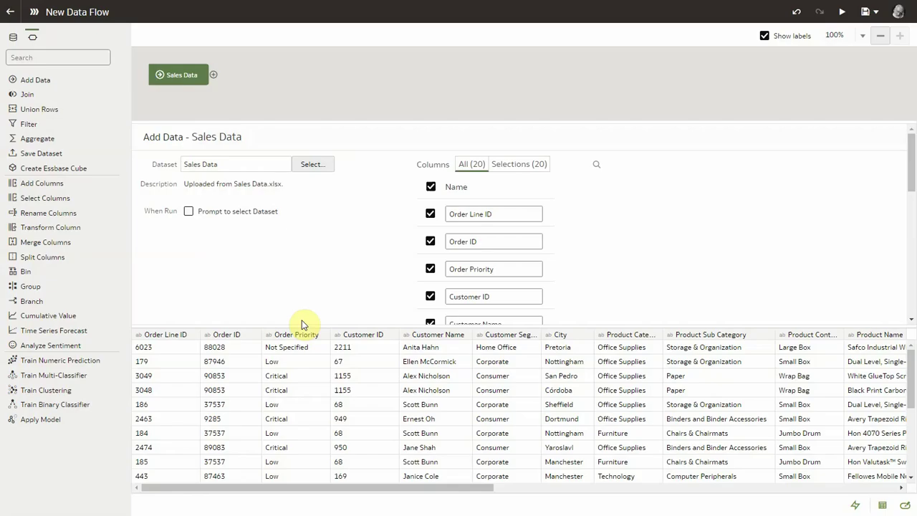
pyautogui.click(213, 75)
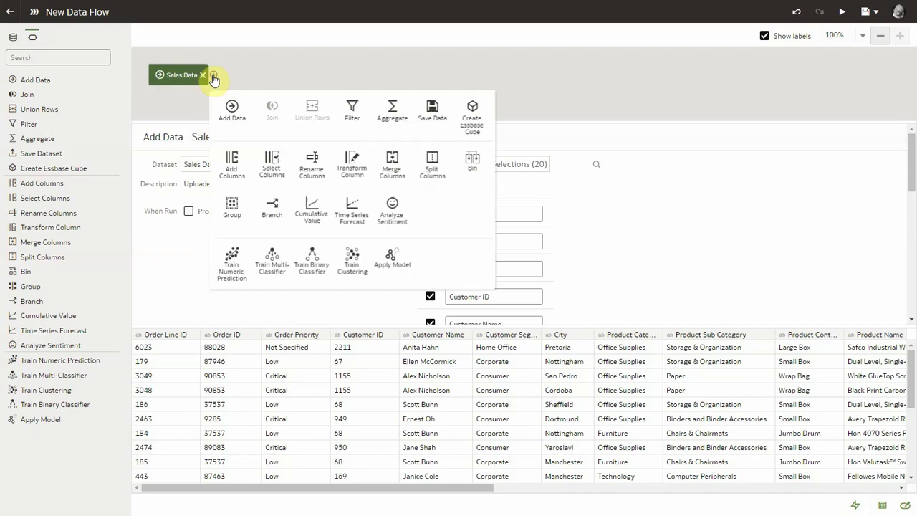
# Add a Current Purchase column defined as Rank(Order Date by Customer ID) and apply it.
pyautogui.click(232, 161)
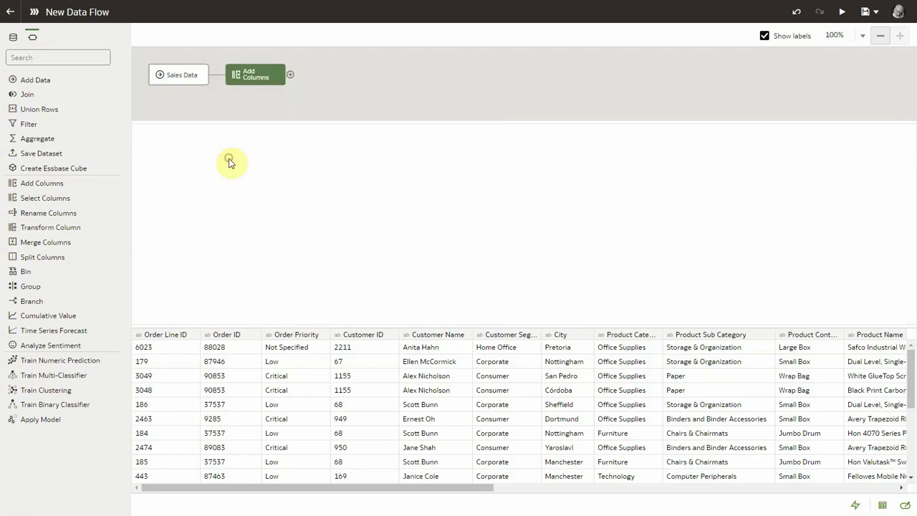
pyautogui.hotkey('ctrl', 'a')
pyautogui.write('Current Purchase')
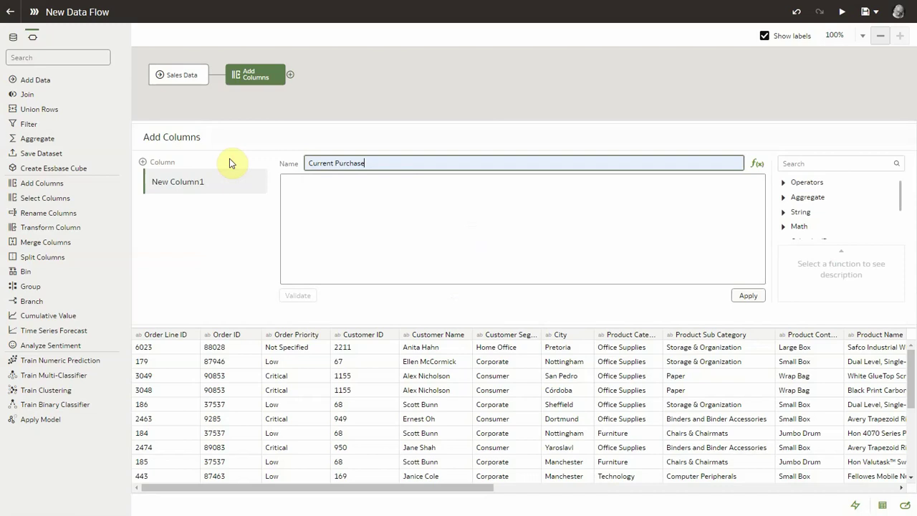
pyautogui.press('Tab')
pyautogui.write('Rank(order')
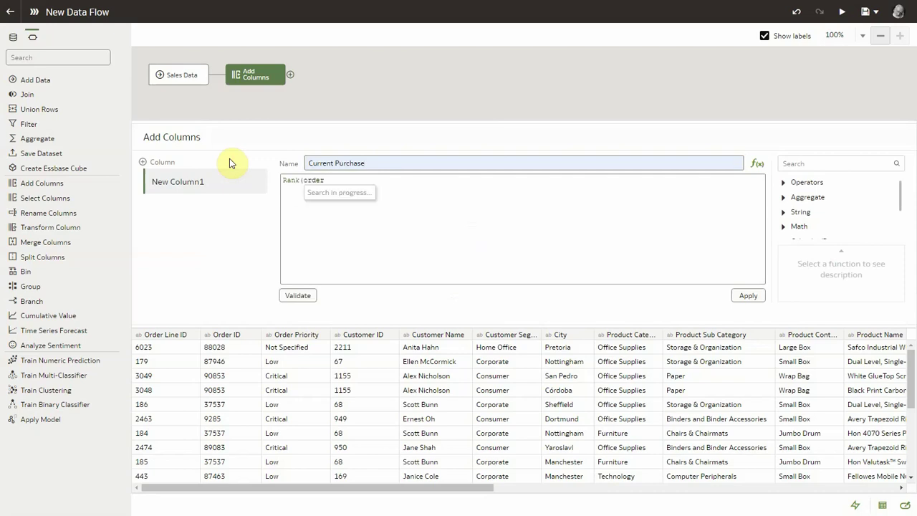
pyautogui.press('Return')
pyautogui.write('by customer')
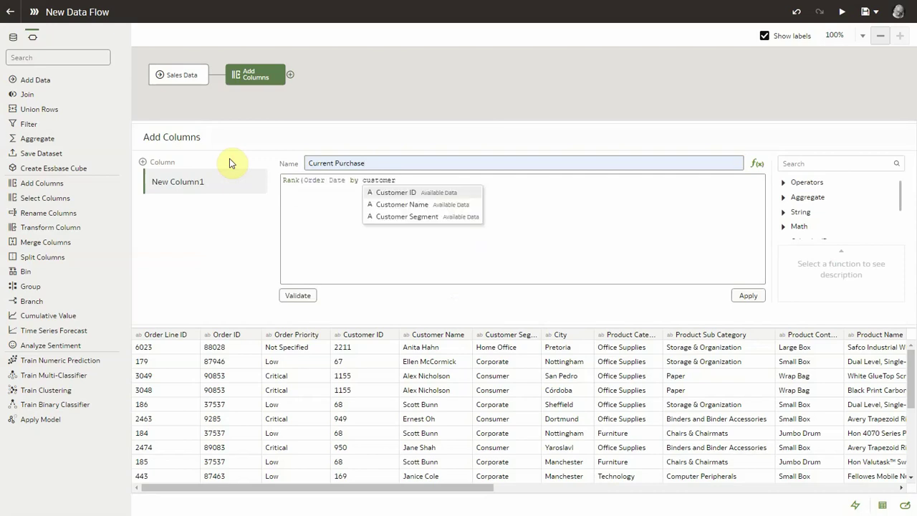
pyautogui.press('Return')
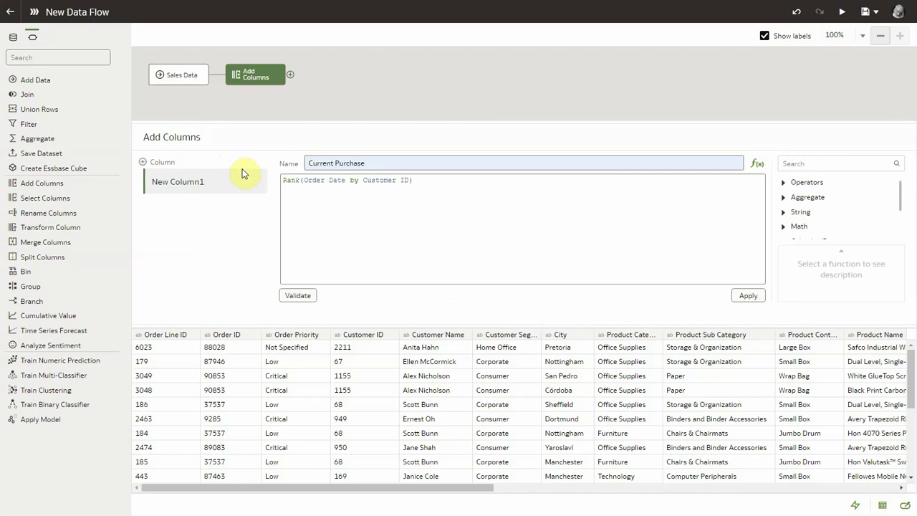
pyautogui.click(755, 297)
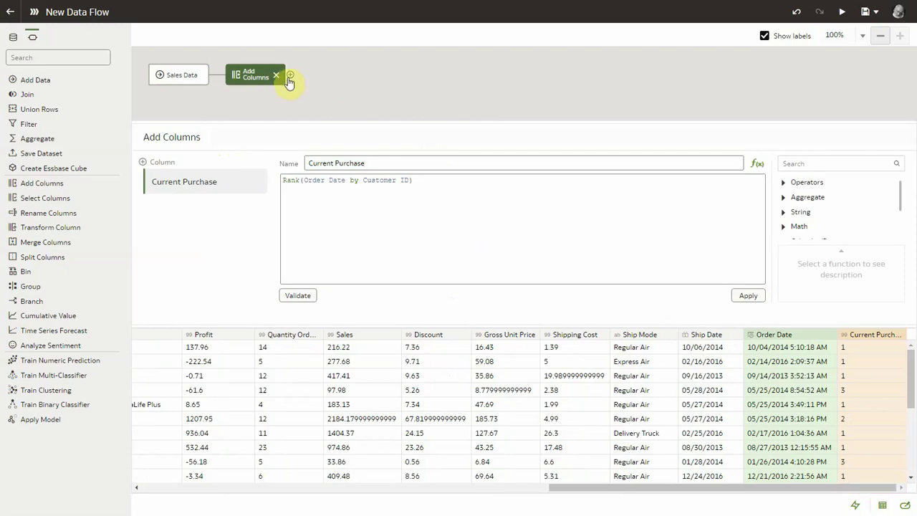
# Bring Sales Data into the flow again as a second input.
pyautogui.click(290, 76)
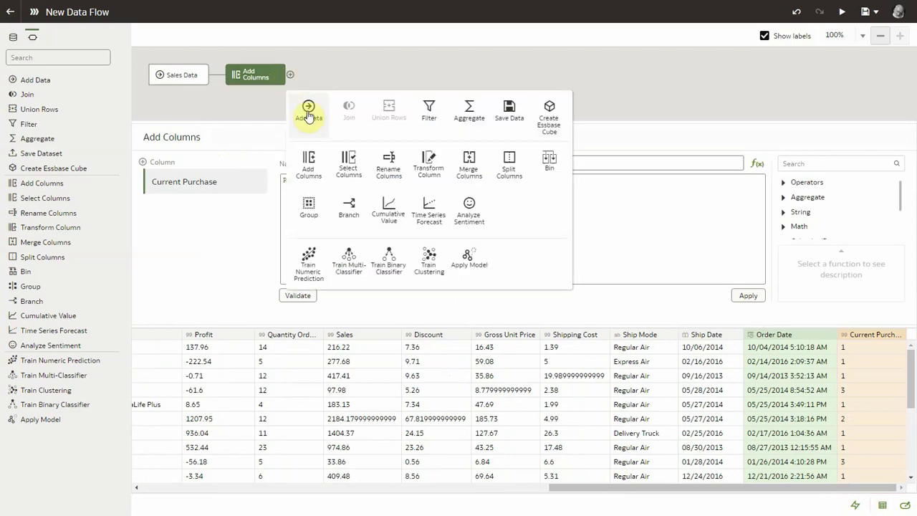
pyautogui.click(308, 111)
pyautogui.click(499, 126)
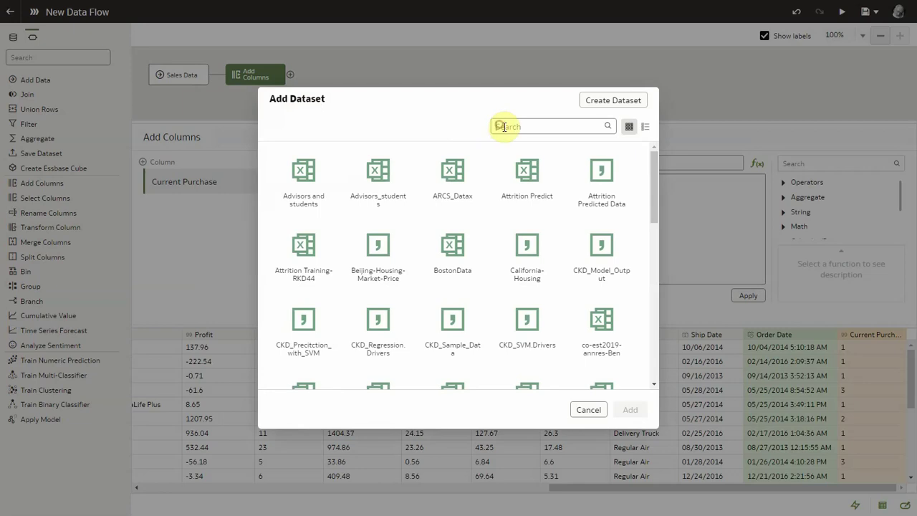
pyautogui.write('sal')
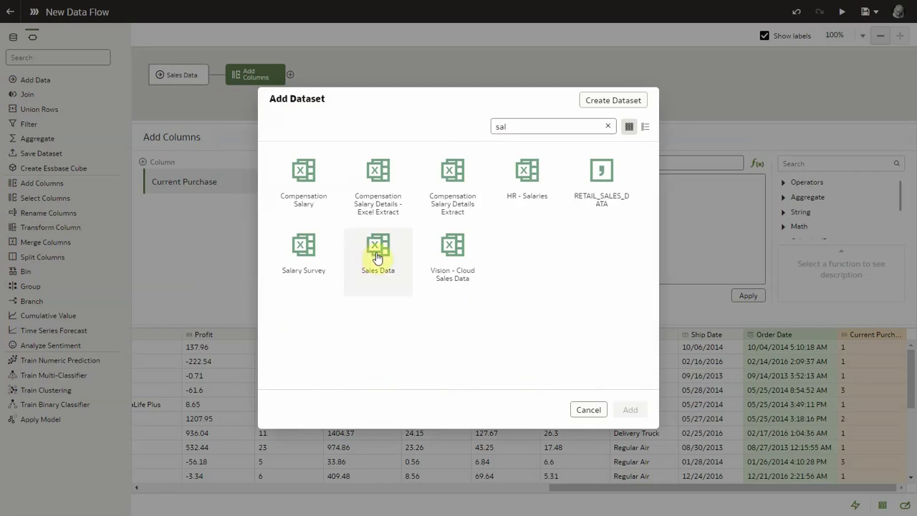
pyautogui.doubleClick(373, 243)
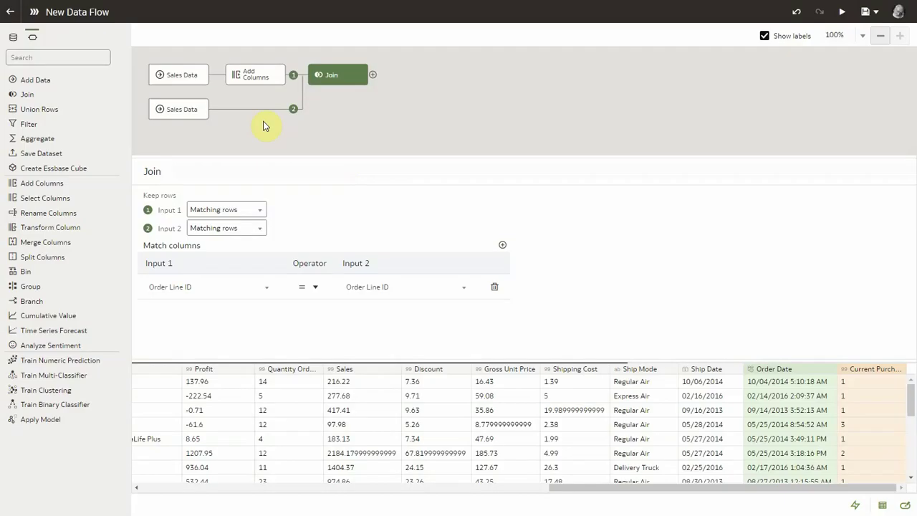
# On the second branch, add Previous Purchase as RANK(Order Date by Customer ID)-1.
pyautogui.click(218, 110)
pyautogui.click(234, 199)
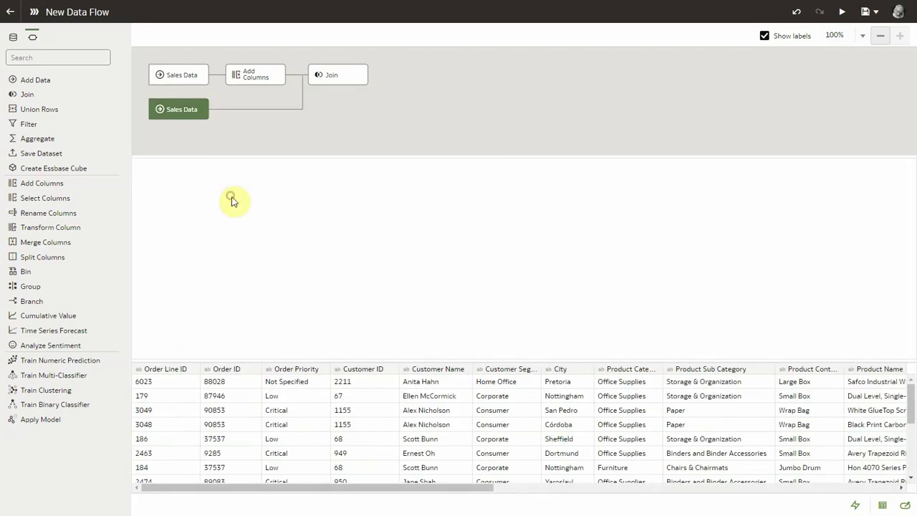
pyautogui.write('Previous Purchase')
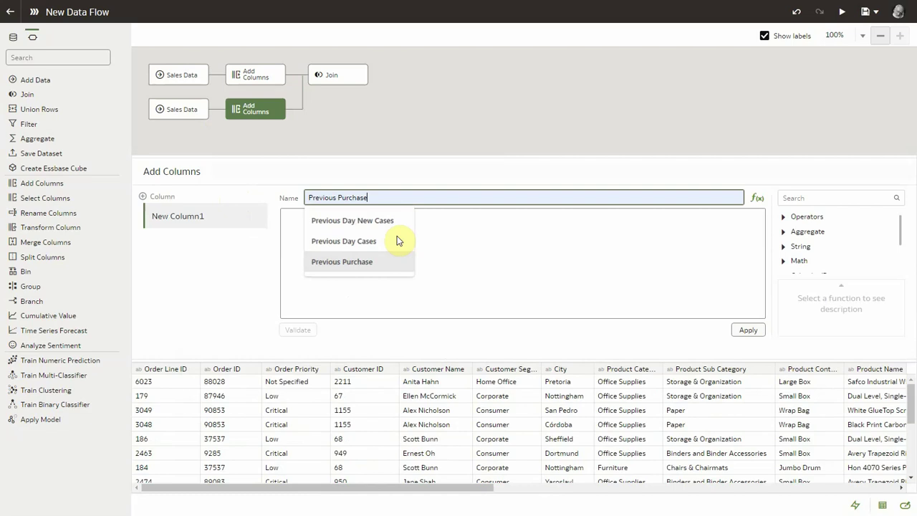
pyautogui.click(398, 241)
pyautogui.write('ra')
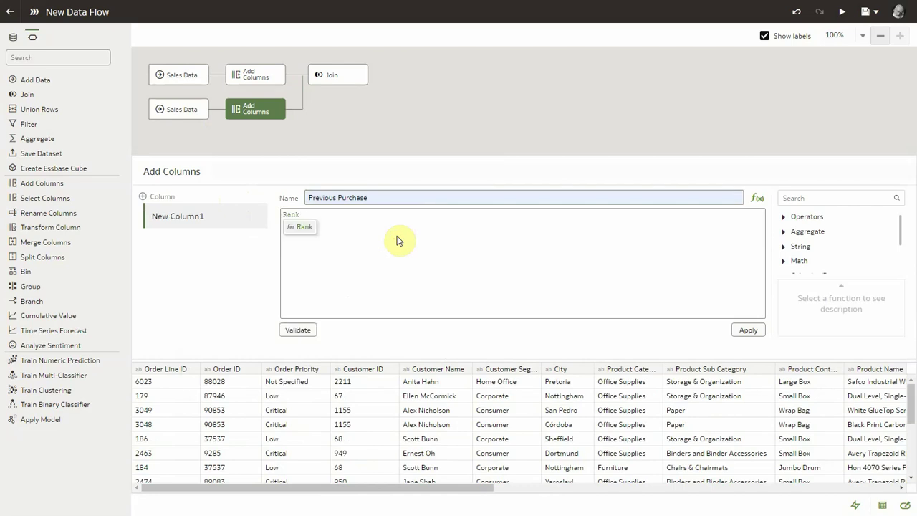
pyautogui.press('Return')
pyautogui.write('or')
pyautogui.click(398, 240)
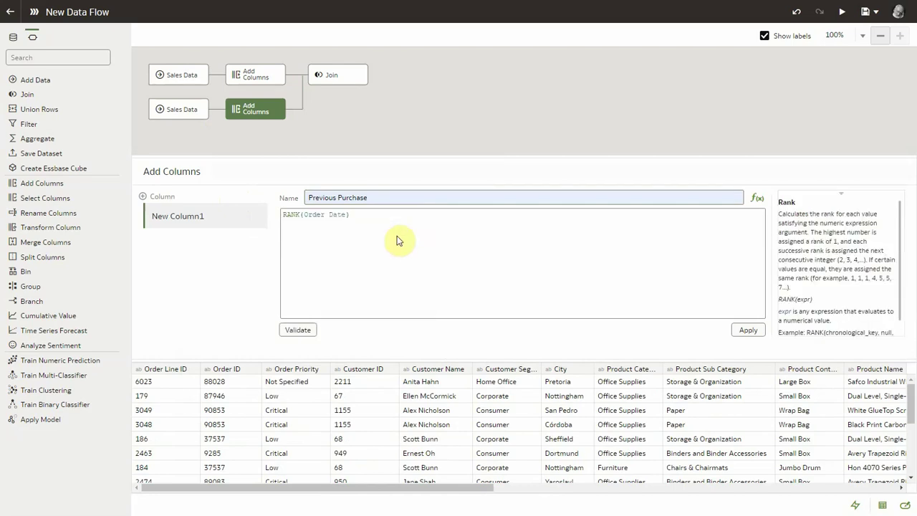
pyautogui.write('by cust')
pyautogui.press('Return')
pyautogui.write('-1')
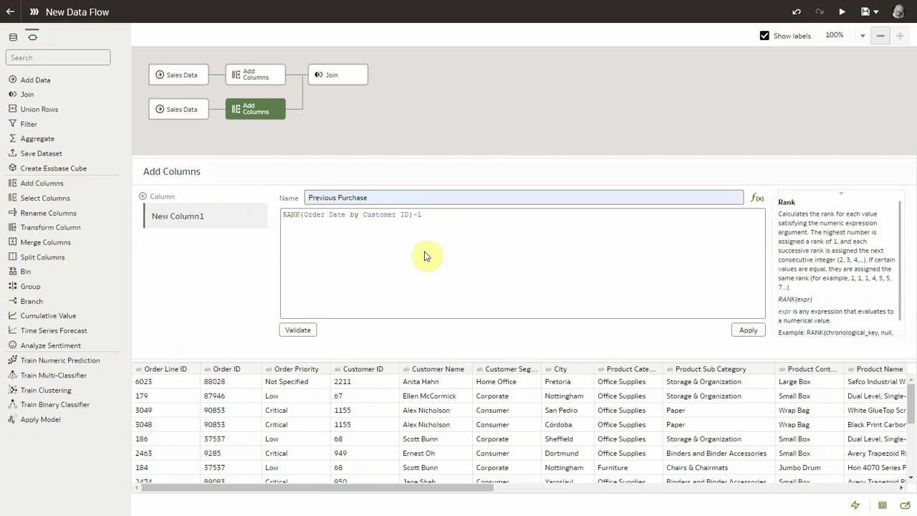
pyautogui.click(745, 331)
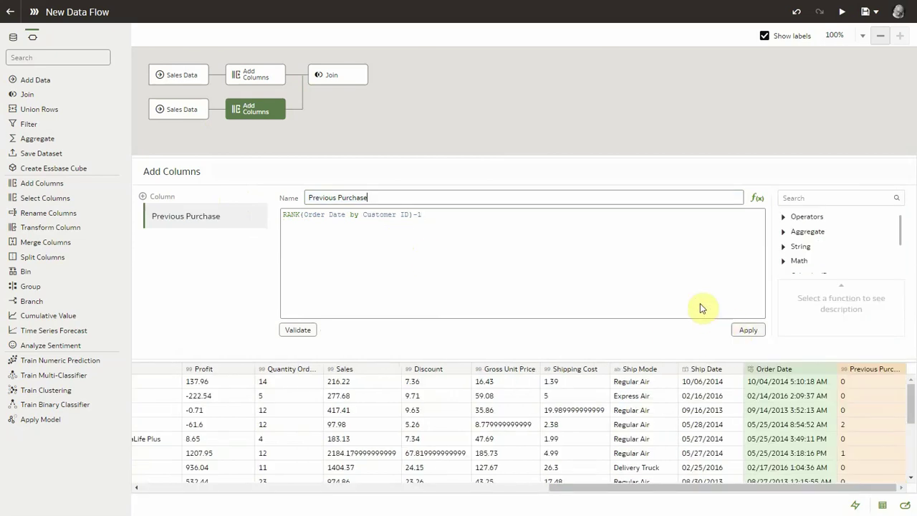
pyautogui.click(331, 79)
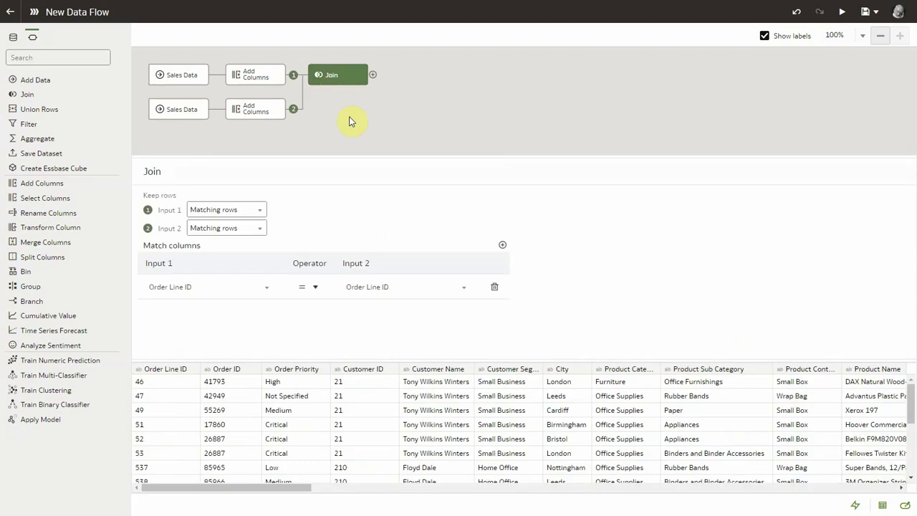
# Set the first join condition to Customer ID = Customer ID.
pyautogui.click(262, 293)
pyautogui.click(229, 391)
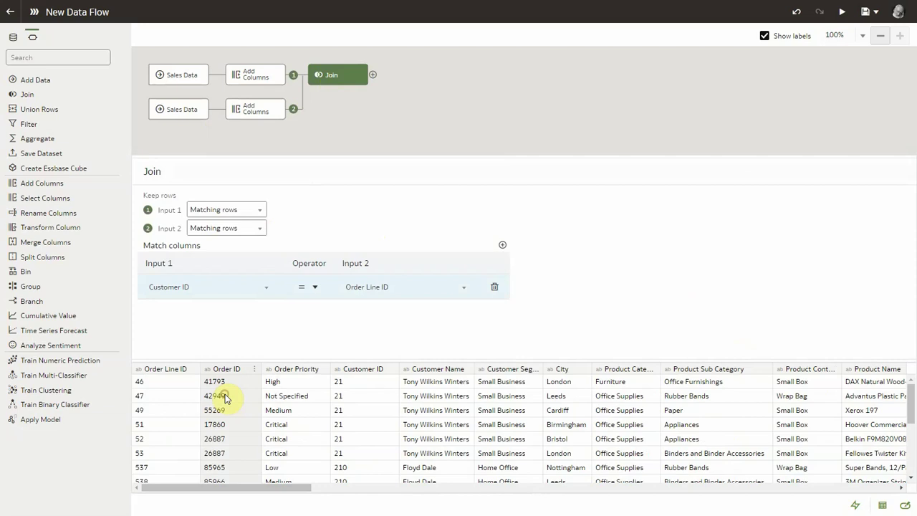
pyautogui.click(363, 294)
pyautogui.click(376, 391)
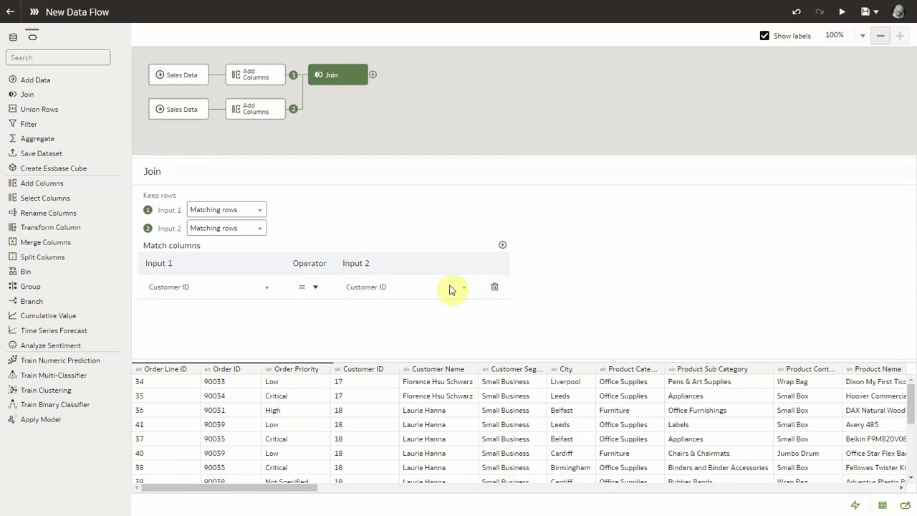
# Add a Current Purchase = Previous Purchase condition and keep all rows from Input 1.
pyautogui.click(502, 244)
pyautogui.click(262, 312)
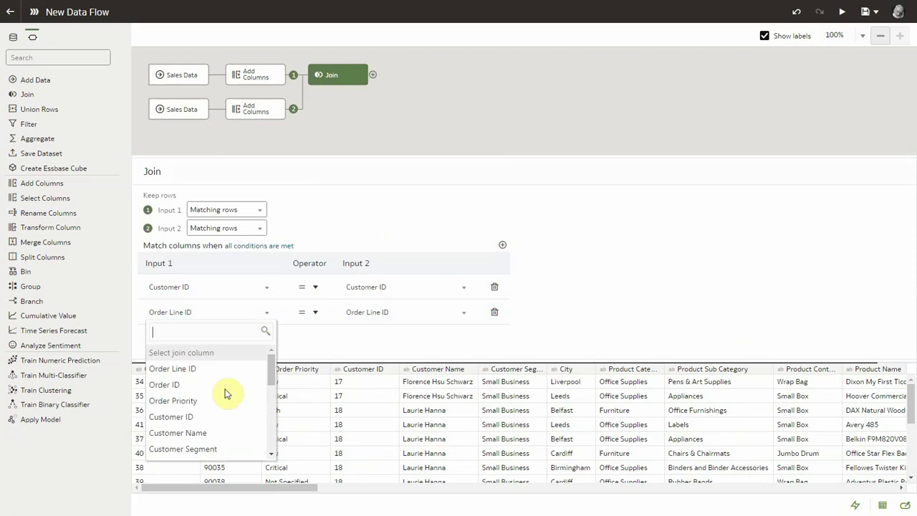
pyautogui.scroll(-5, 228, 401)
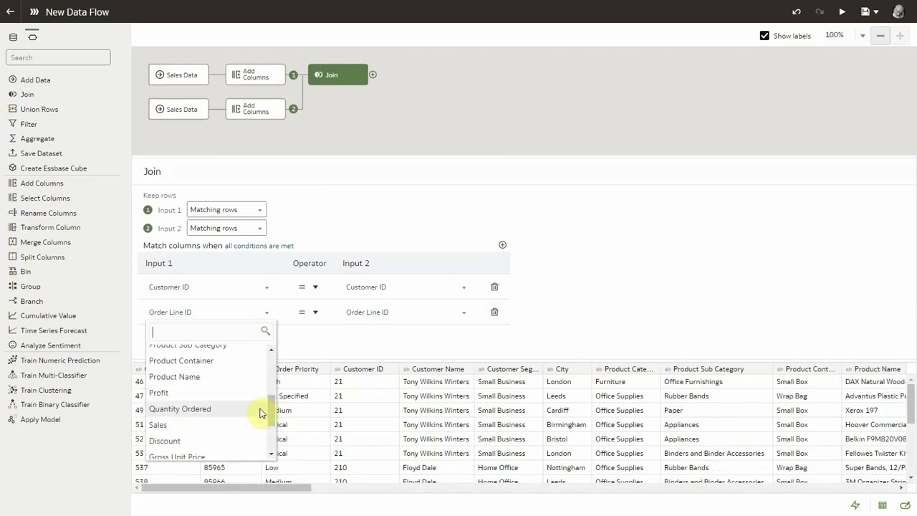
pyautogui.scroll(-3, 260, 413)
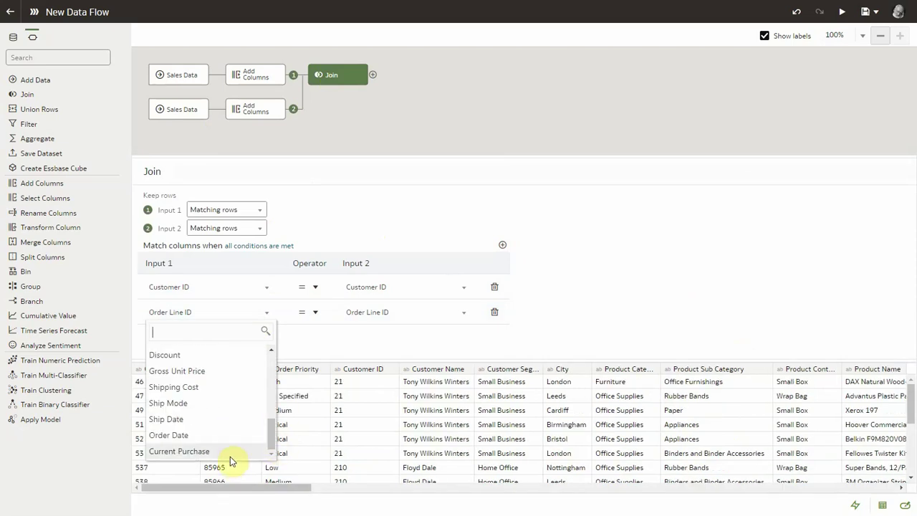
pyautogui.click(215, 451)
pyautogui.click(411, 315)
pyautogui.moveTo(469, 376); pyautogui.dragTo(473, 467)
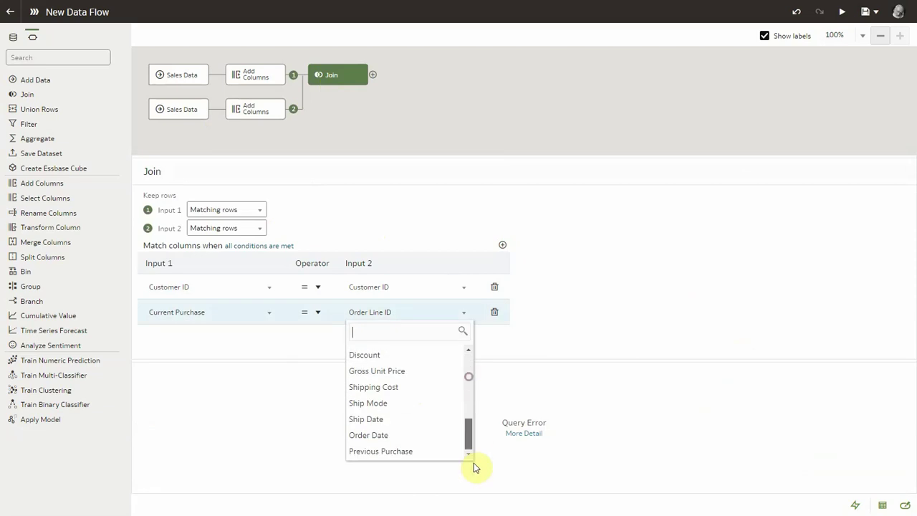
pyautogui.click(424, 451)
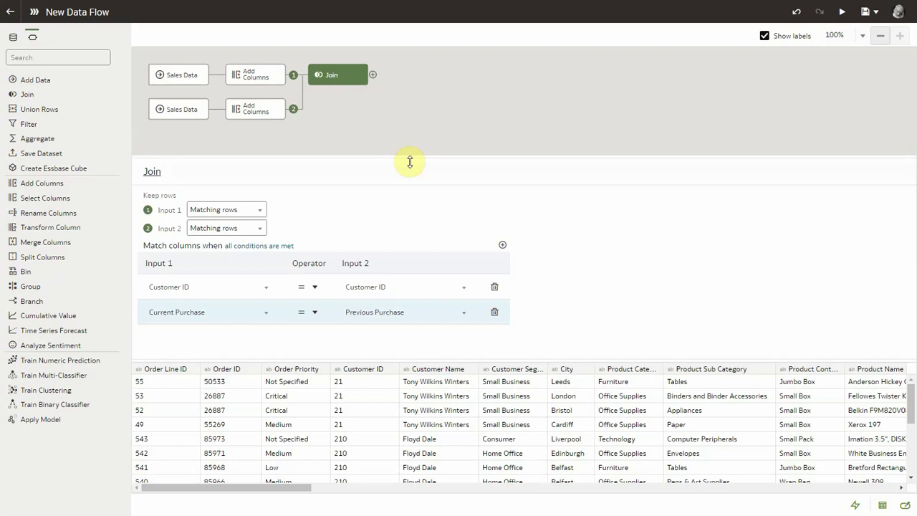
pyautogui.click(260, 209)
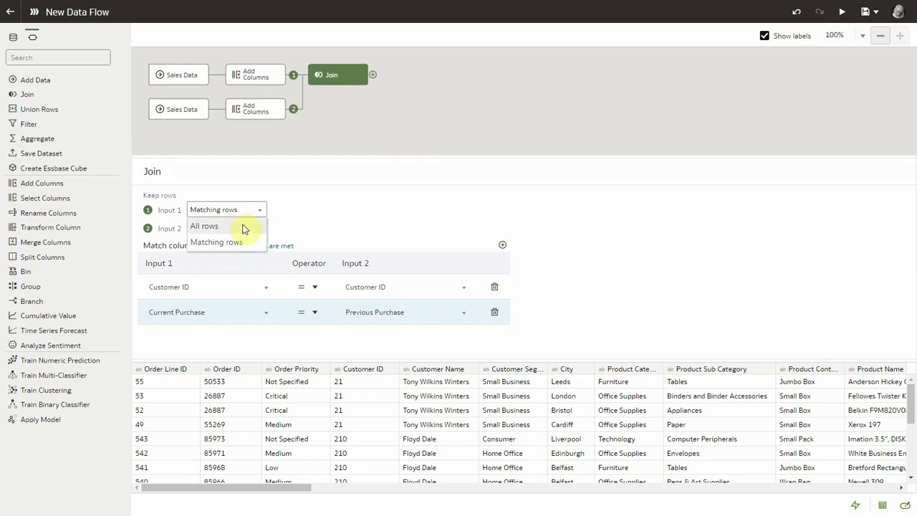
pyautogui.click(243, 229)
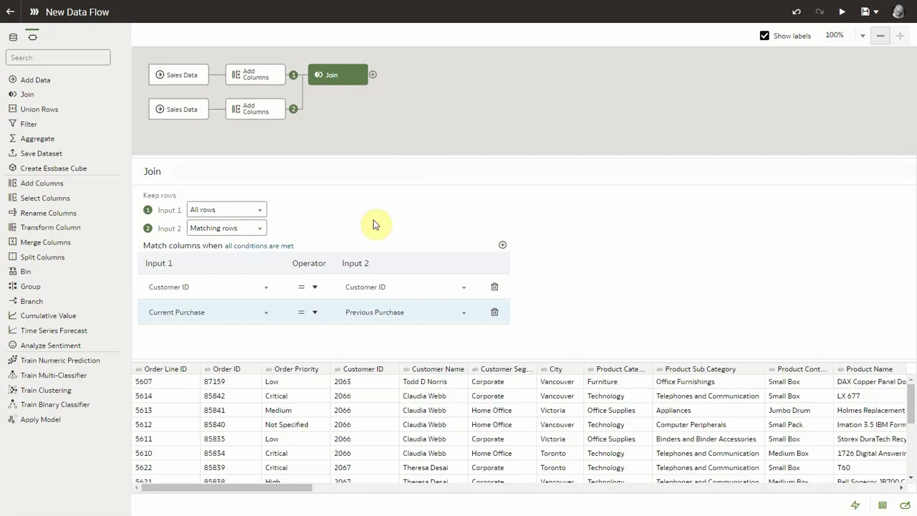
# Add a Select Columns step that removes the duplicate _1 columns from the join output.
pyautogui.click(372, 75)
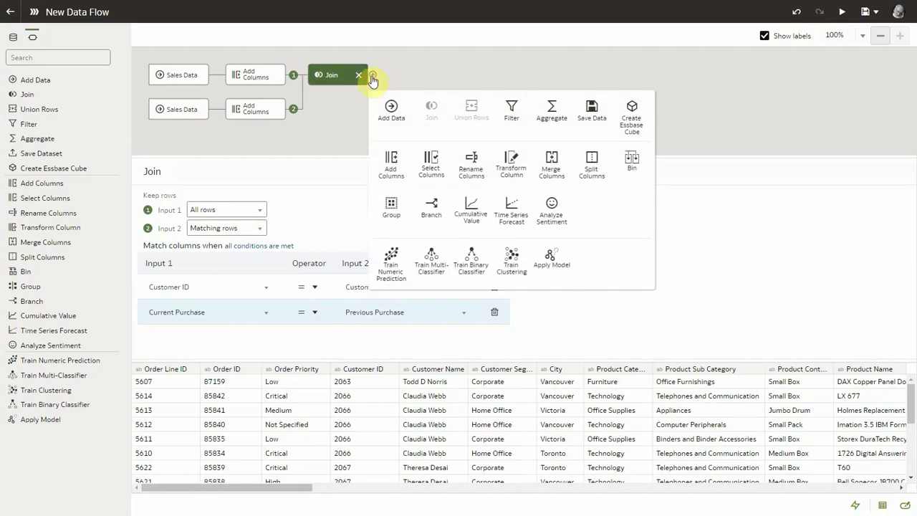
pyautogui.click(429, 161)
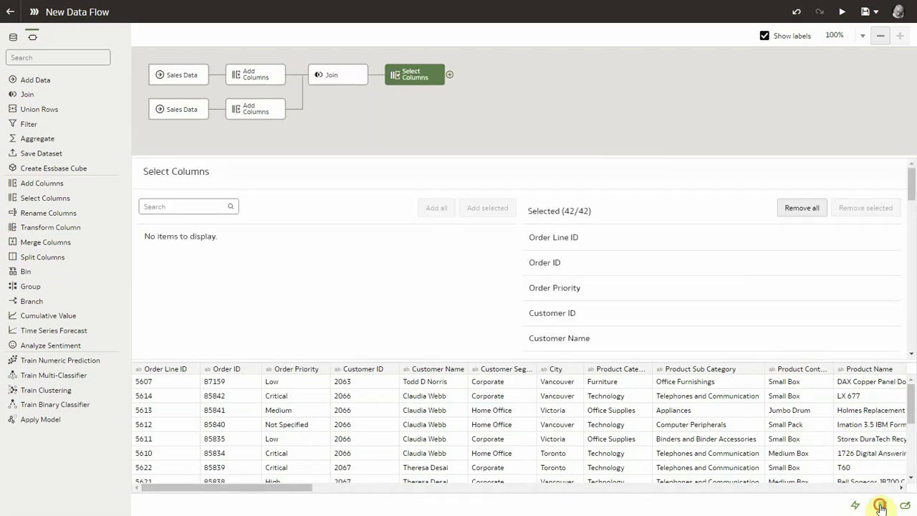
pyautogui.click(880, 505)
pyautogui.moveTo(908, 276); pyautogui.dragTo(859, 480)
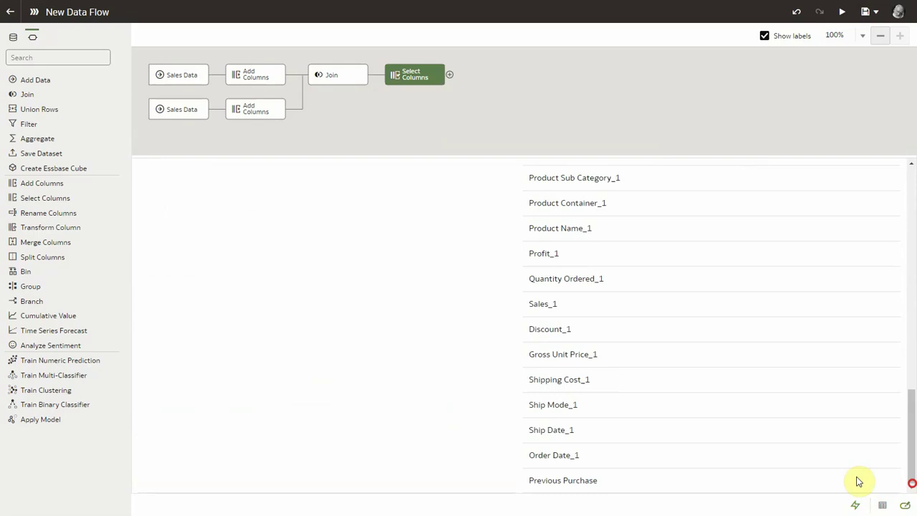
pyautogui.click(608, 430)
pyautogui.keyDown('shift'); pyautogui.click(628, 187); pyautogui.keyUp('shift')
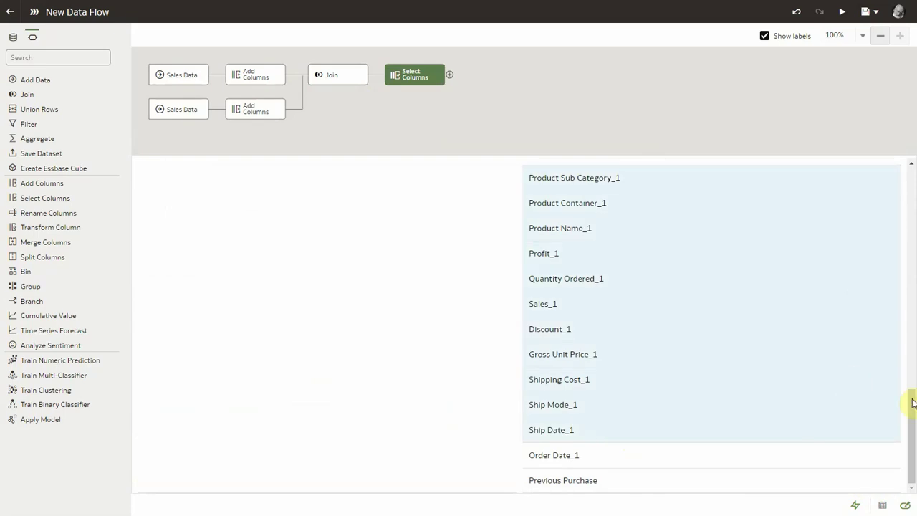
pyautogui.moveTo(908, 399); pyautogui.dragTo(911, 301)
pyautogui.keyDown('shift'); pyautogui.click(675, 317); pyautogui.keyUp('shift')
pyautogui.keyDown('shift'); pyautogui.click(651, 239); pyautogui.keyUp('shift')
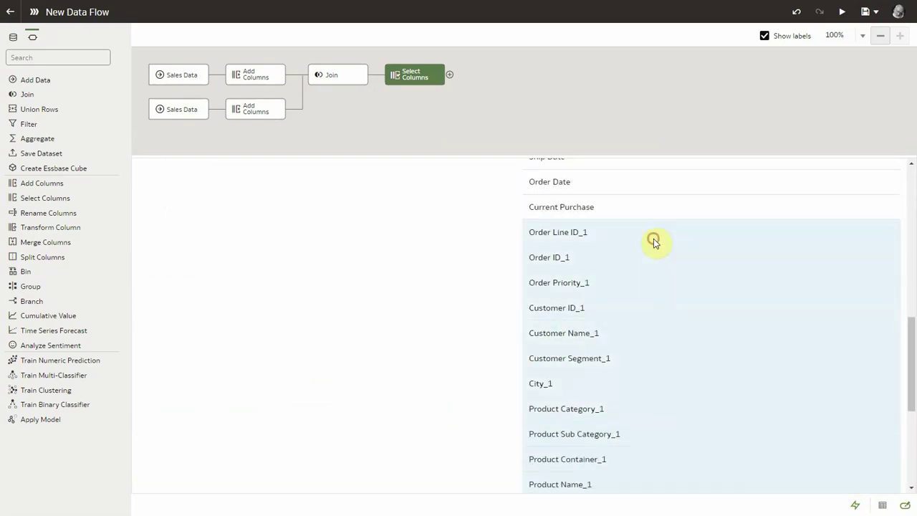
pyautogui.press('Delete')
pyautogui.scroll(5, 716, 236)
pyautogui.click(865, 207)
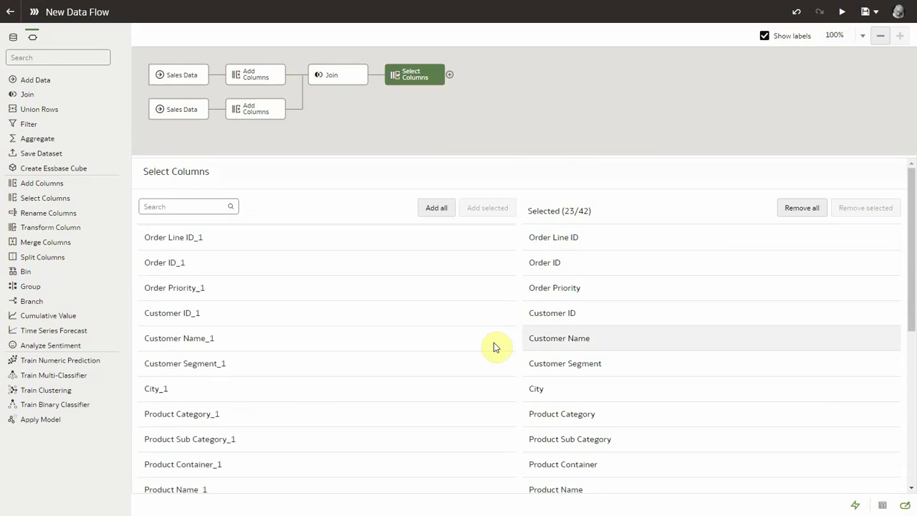
# Add a Rename Columns step to rename Order Date_1 to Previous Order Date.
pyautogui.click(449, 74)
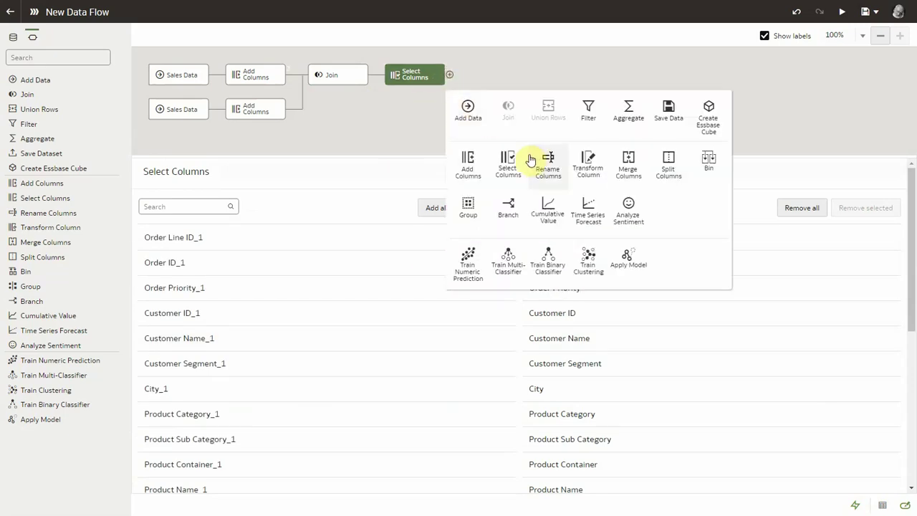
pyautogui.click(544, 163)
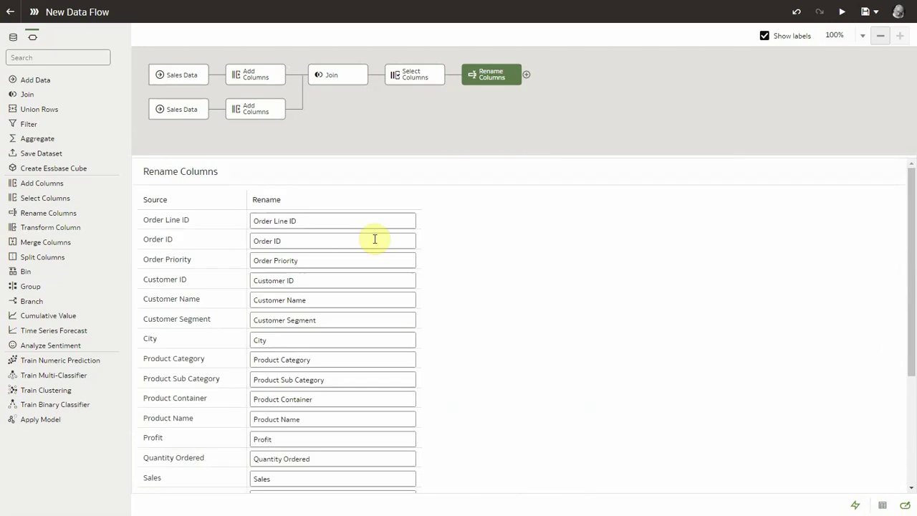
pyautogui.scroll(-3, 324, 446)
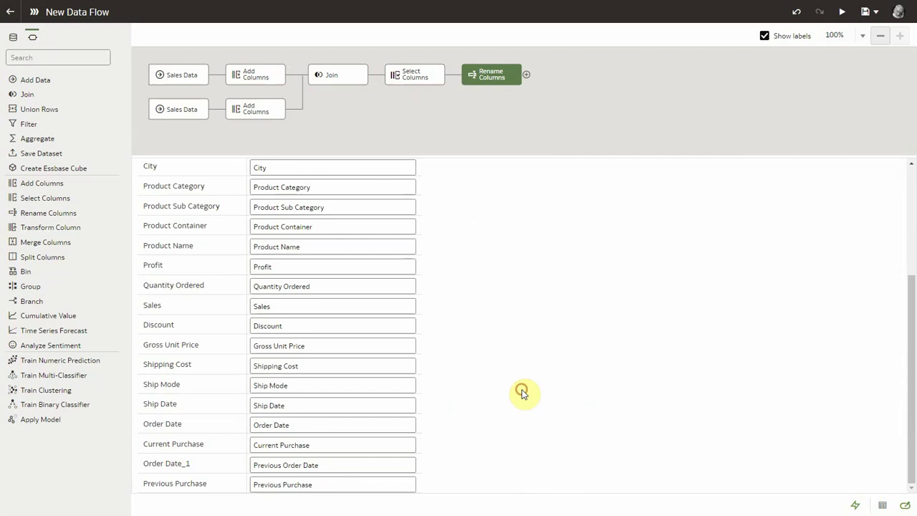
# Add Days Since Last Purchase as Order Date-Previous Order Date, followed by a Save Data step.
pyautogui.click(526, 76)
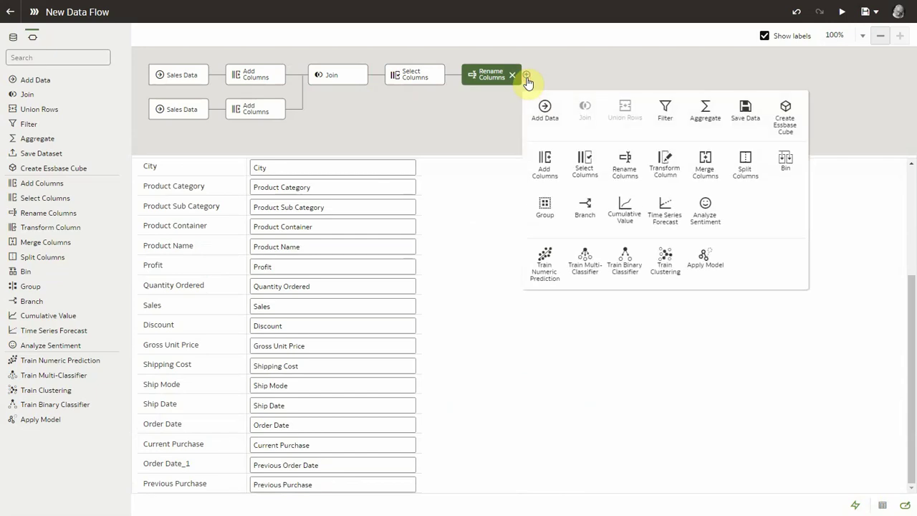
pyautogui.click(543, 172)
pyautogui.write('Days Since Last Purchase')
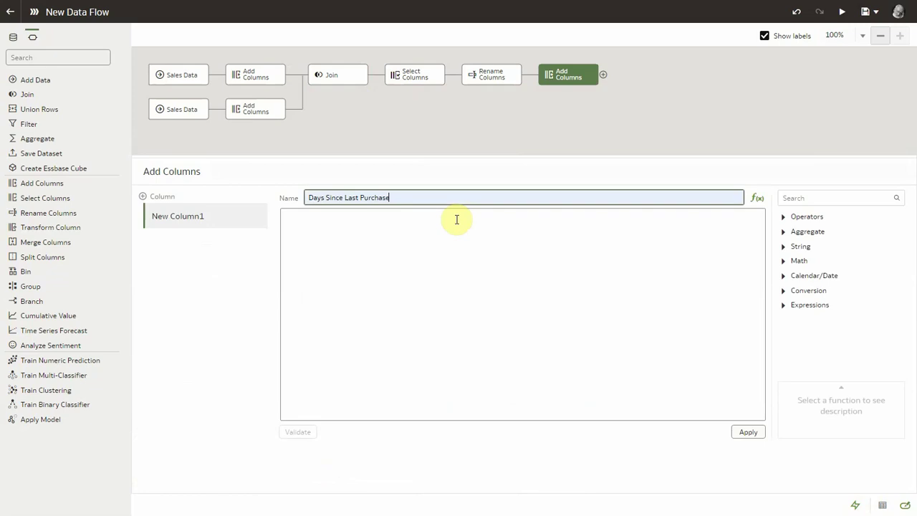
pyautogui.press('Tab')
pyautogui.write('order')
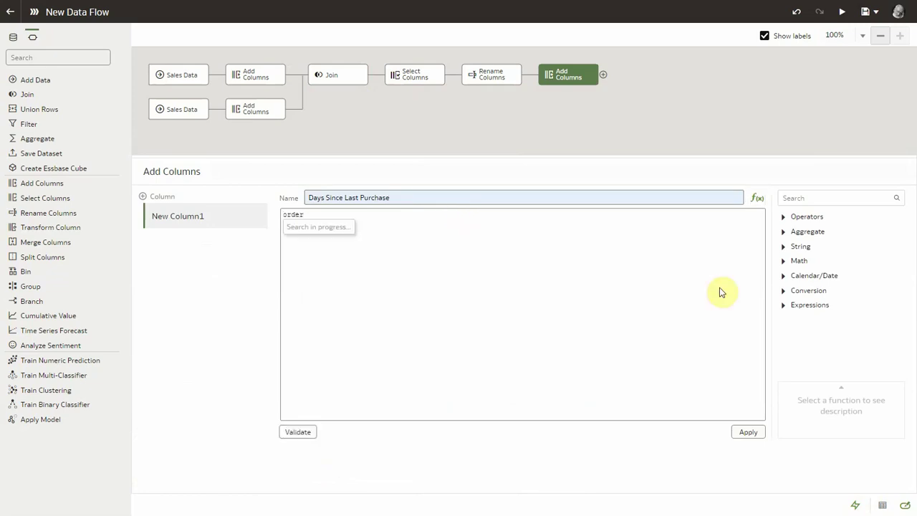
pyautogui.press('Return')
pyautogui.write('-order')
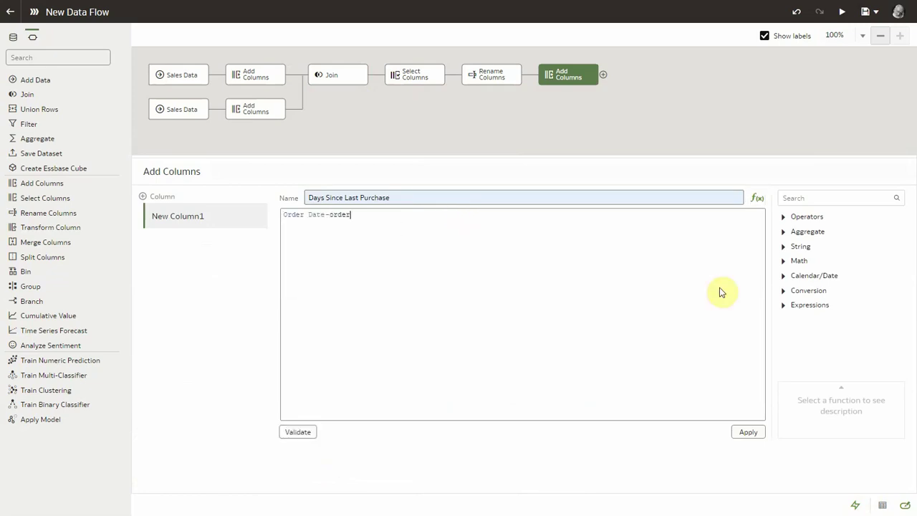
pyautogui.click(401, 274)
pyautogui.click(745, 432)
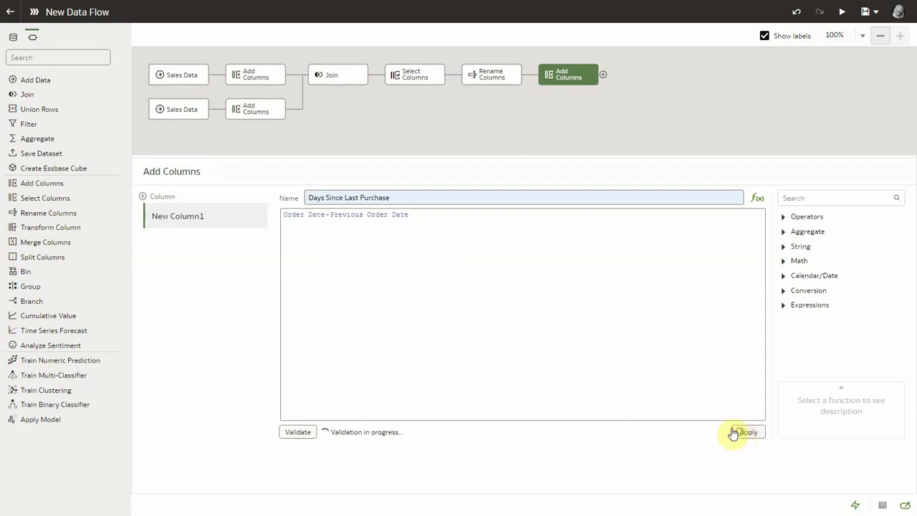
pyautogui.click(603, 76)
pyautogui.click(817, 112)
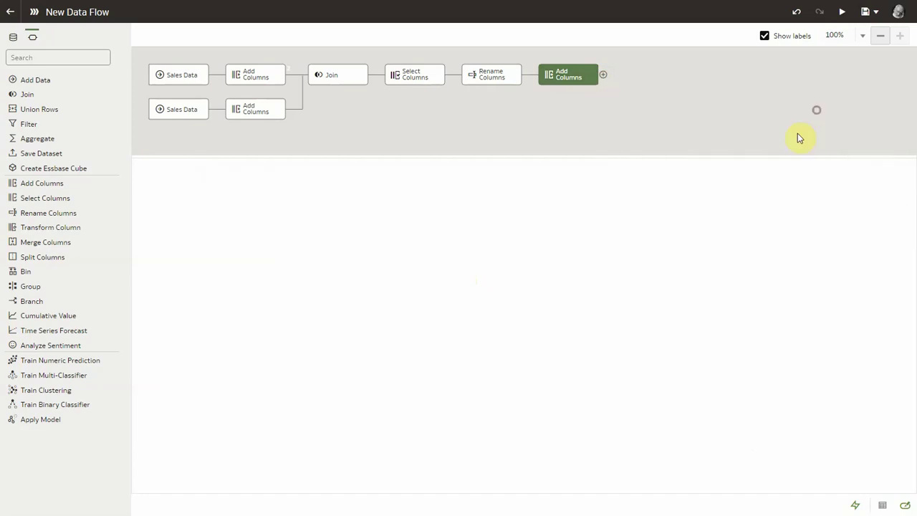
# Name the output Sales Data With Days Calc and set Days Since Last Purchase aggregation to Average.
pyautogui.moveTo(278, 201); pyautogui.dragTo(185, 198)
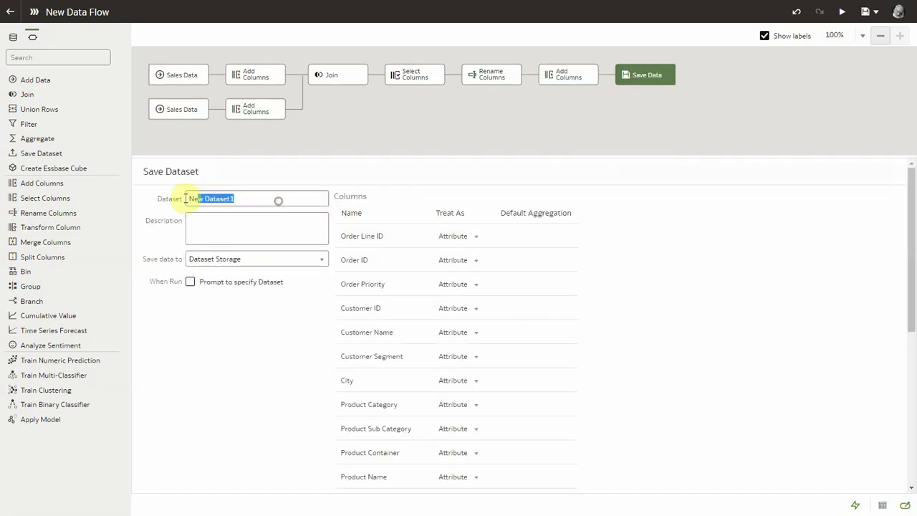
pyautogui.write('Sales Data With Days Calc')
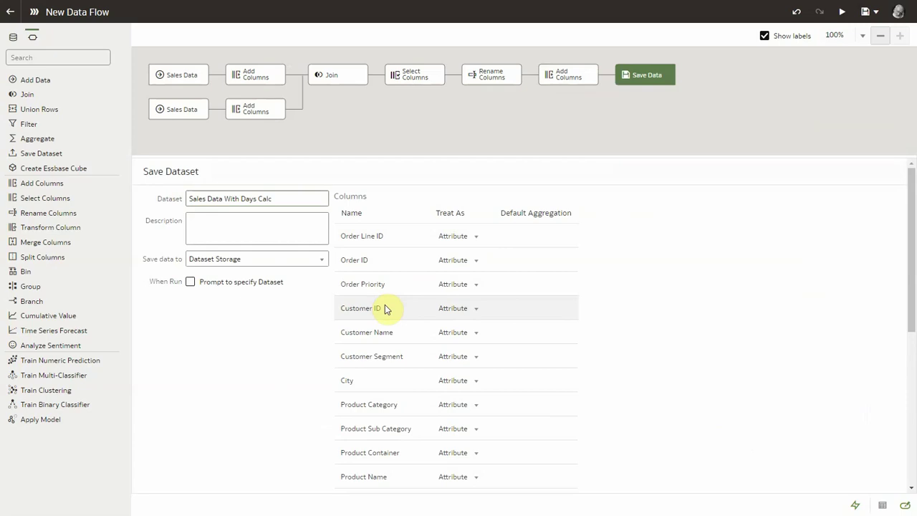
pyautogui.scroll(-5, 686, 405)
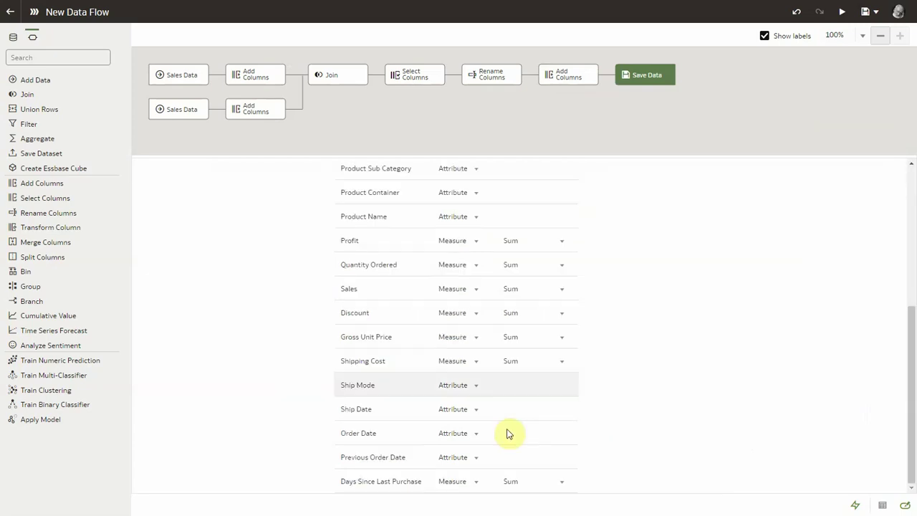
pyautogui.click(526, 485)
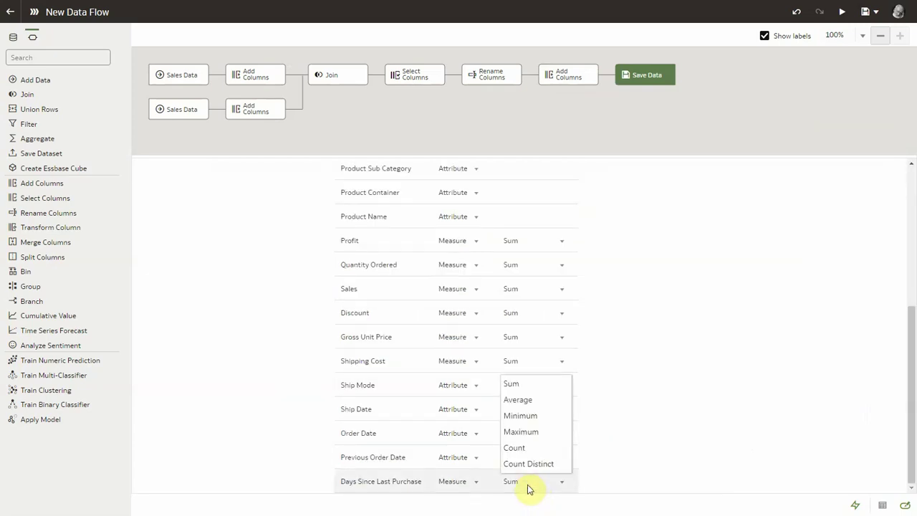
pyautogui.click(527, 401)
pyautogui.scroll(5, 632, 254)
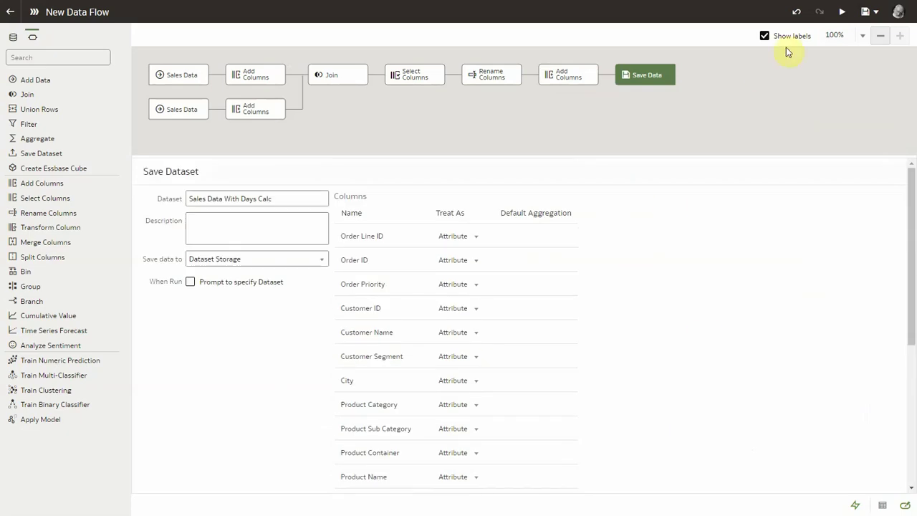
# Save the data flow as 'Calculating Days Between Sales', run it, and return to the Data page.
pyautogui.click(841, 12)
pyautogui.tripleClick(528, 248)
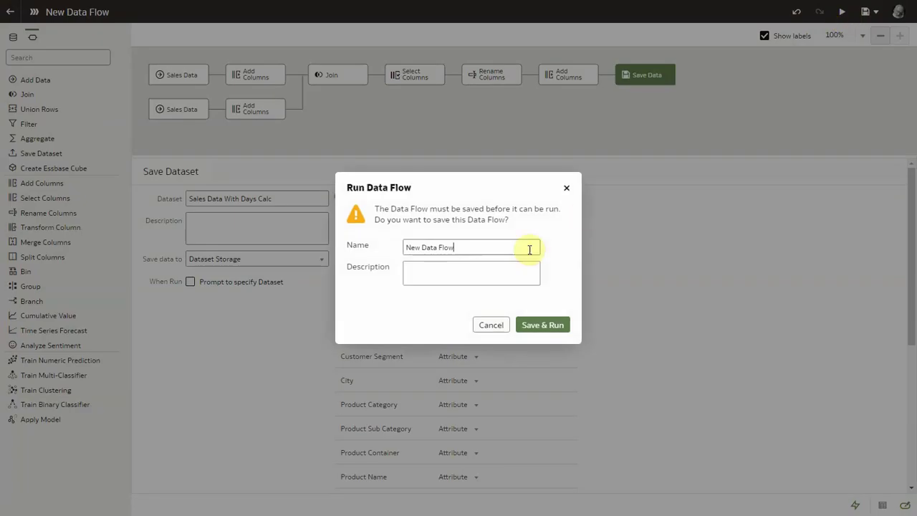
pyautogui.write('Calculating Days Between Sales')
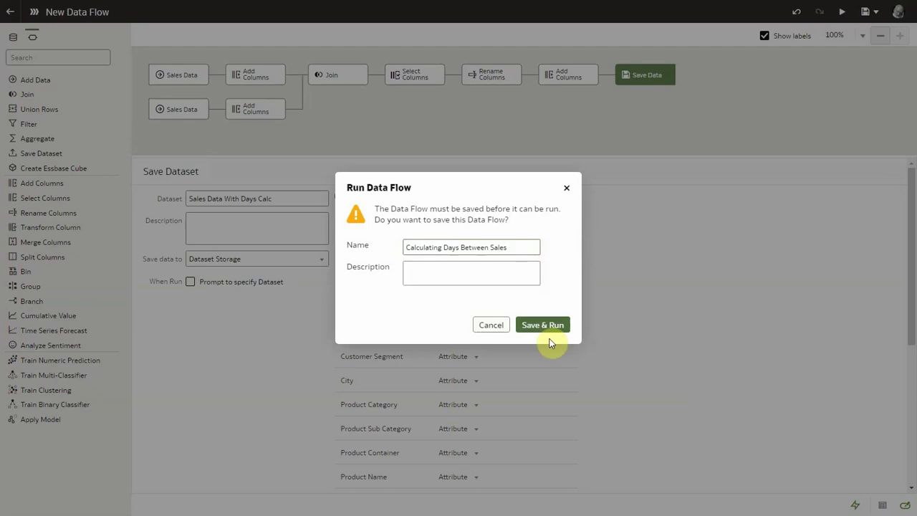
pyautogui.click(550, 329)
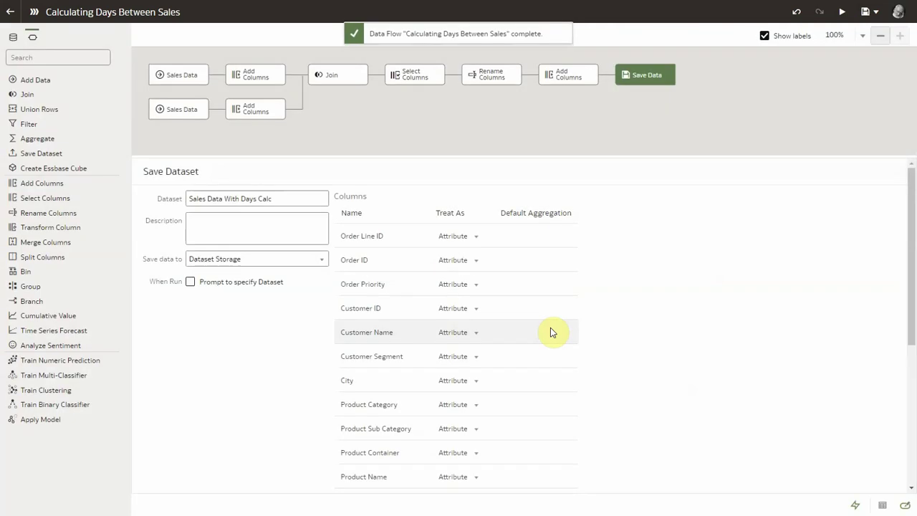
pyautogui.click(10, 12)
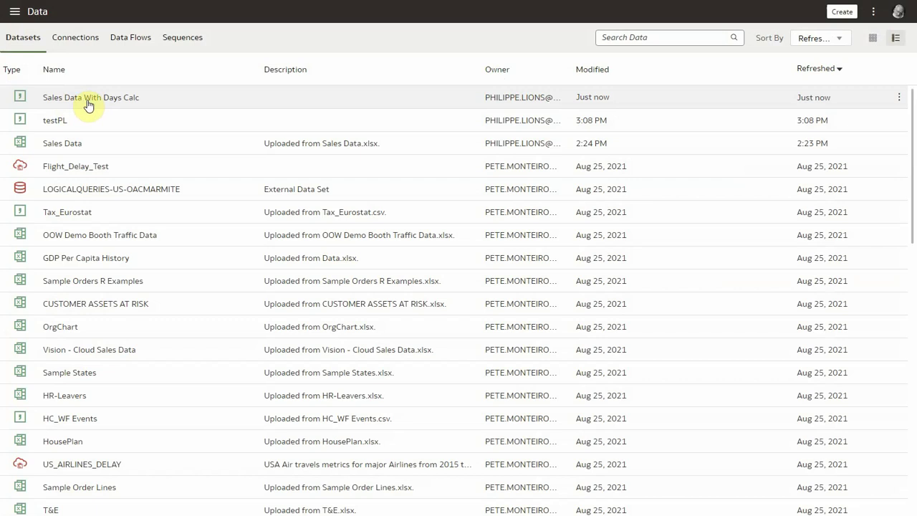
# Open Sales Data With Days Calc in a new workbook filtered to Customer ID 117.
pyautogui.click(88, 104)
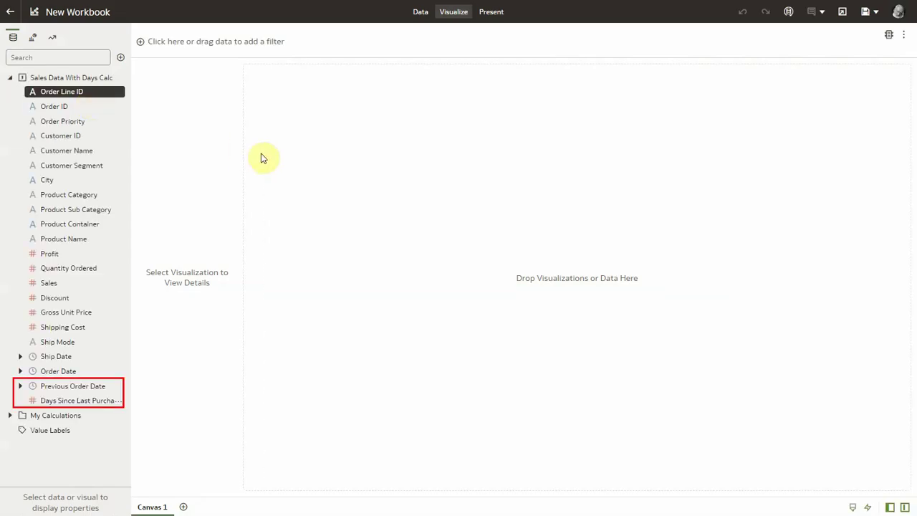
pyautogui.moveTo(66, 135); pyautogui.dragTo(189, 44)
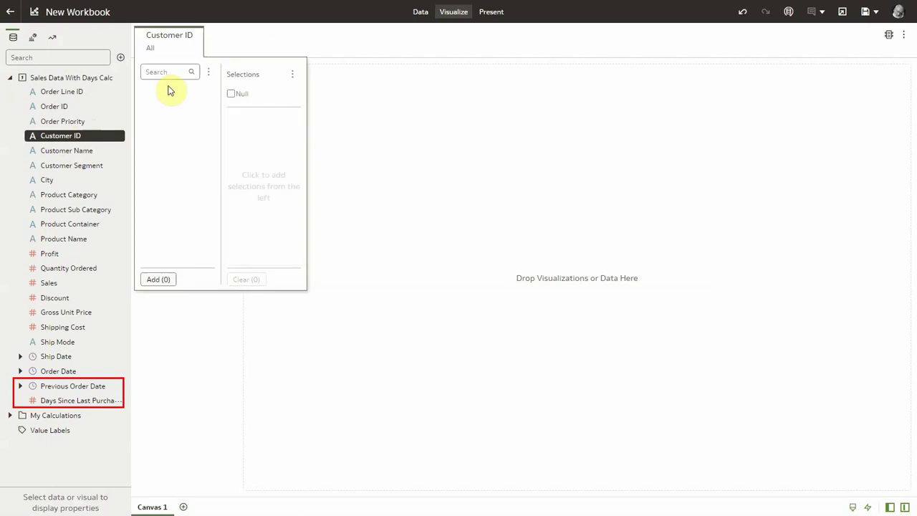
pyautogui.click(170, 77)
pyautogui.write('117')
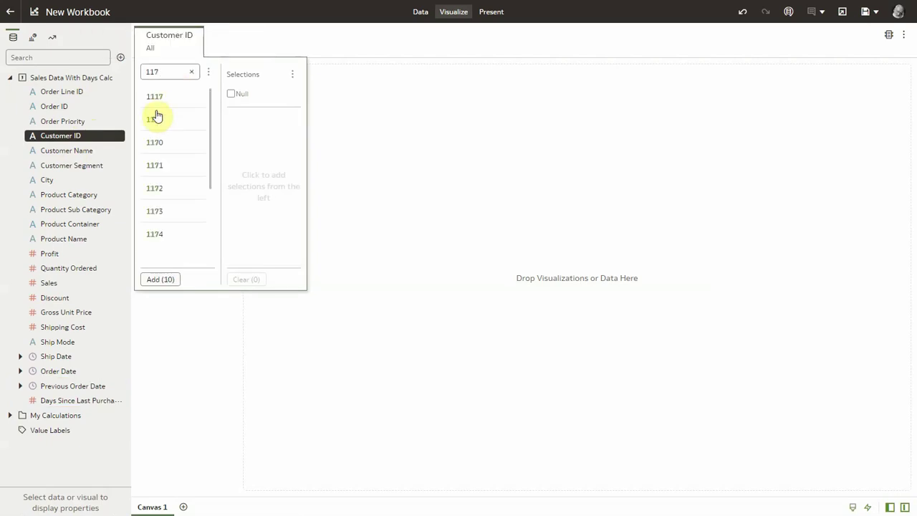
pyautogui.click(156, 117)
pyautogui.click(349, 167)
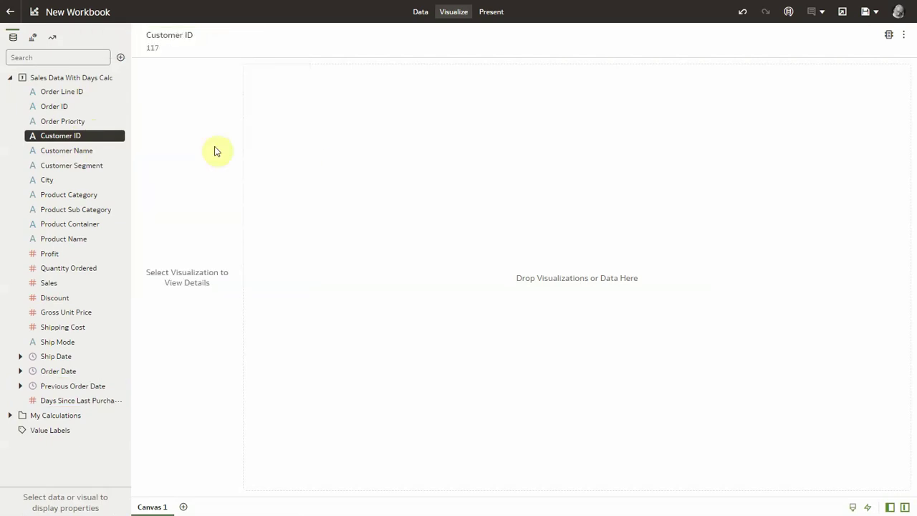
# Build a table of Customer ID, Order Date, Order ID and Order Line ID, sorted by Order Date ascending.
pyautogui.doubleClick(69, 138)
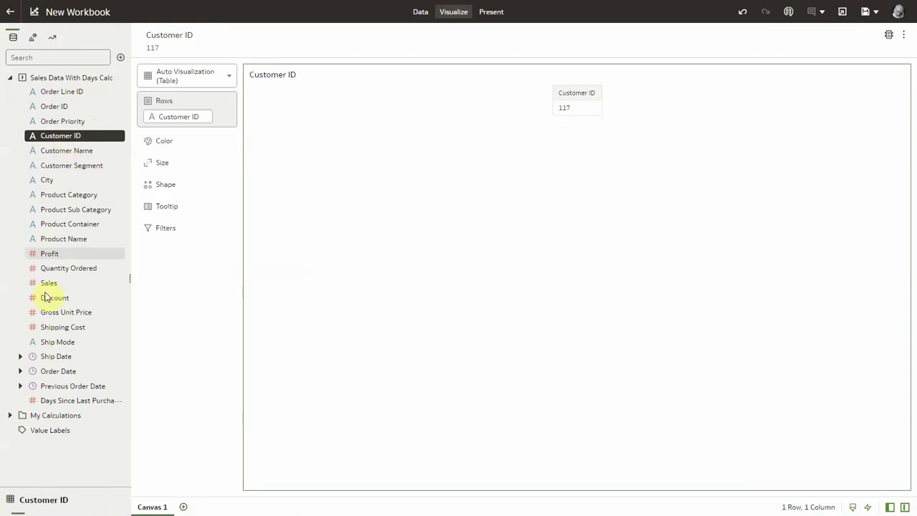
pyautogui.doubleClick(63, 371)
pyautogui.doubleClick(57, 106)
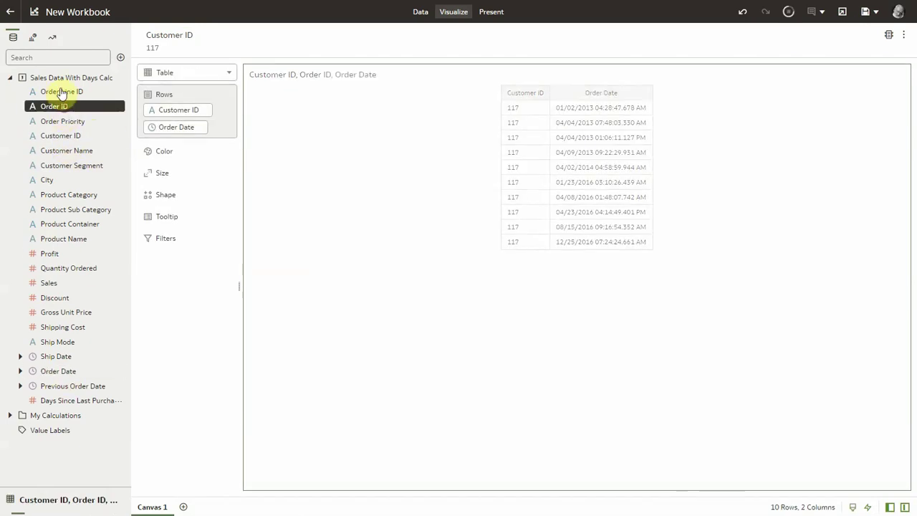
pyautogui.moveTo(61, 92); pyautogui.dragTo(163, 139)
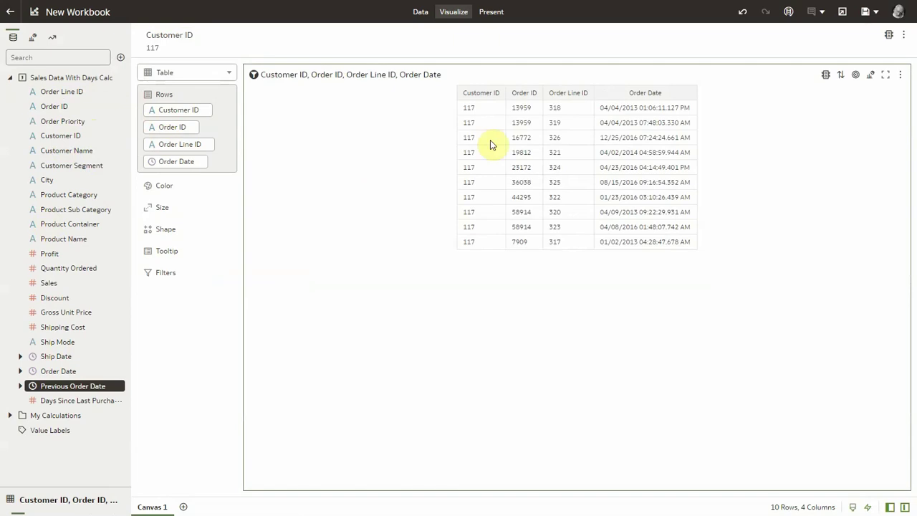
pyautogui.click(689, 92)
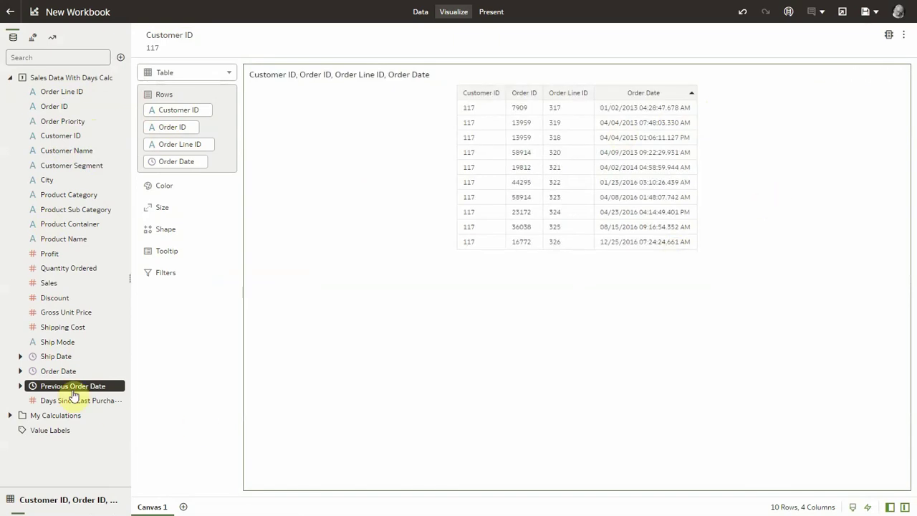
# Add Previous Order Date and Days Since Last Purchase columns, then a grand total.
pyautogui.moveTo(74, 394); pyautogui.dragTo(184, 178)
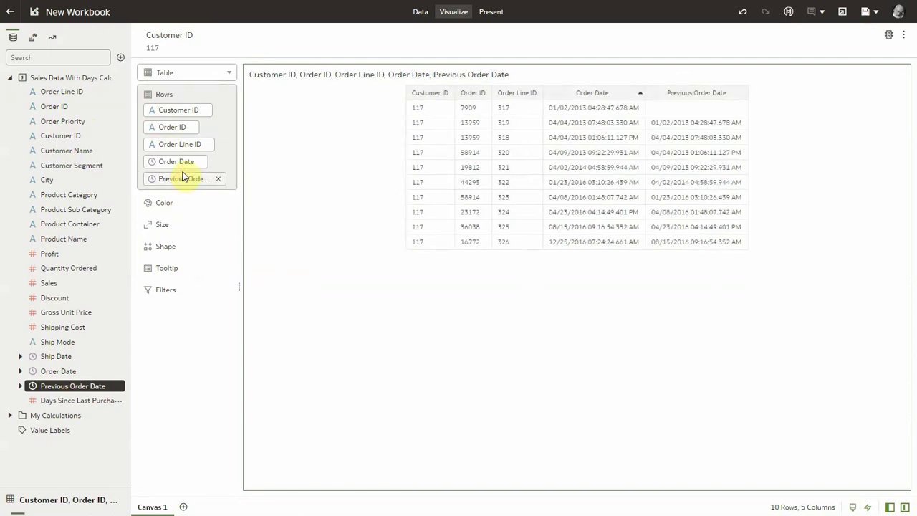
pyautogui.click(659, 125)
pyautogui.click(631, 109)
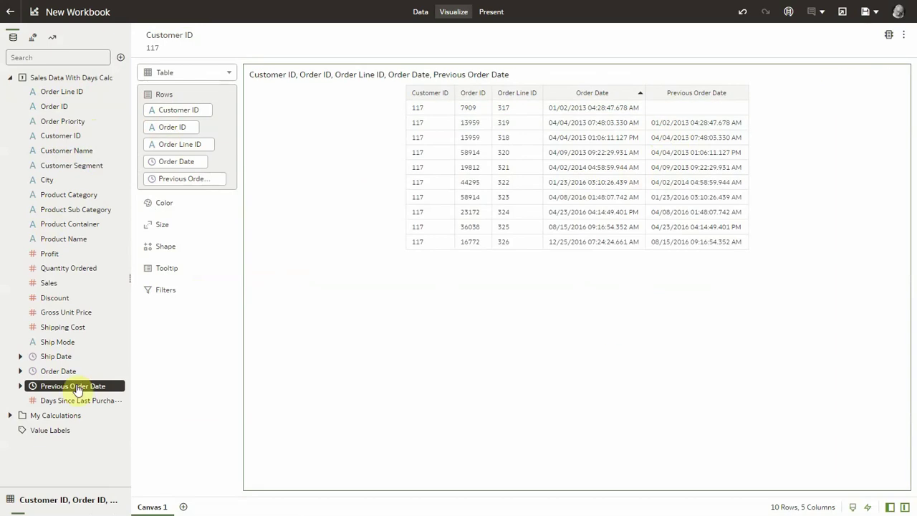
pyautogui.moveTo(74, 404); pyautogui.dragTo(209, 193)
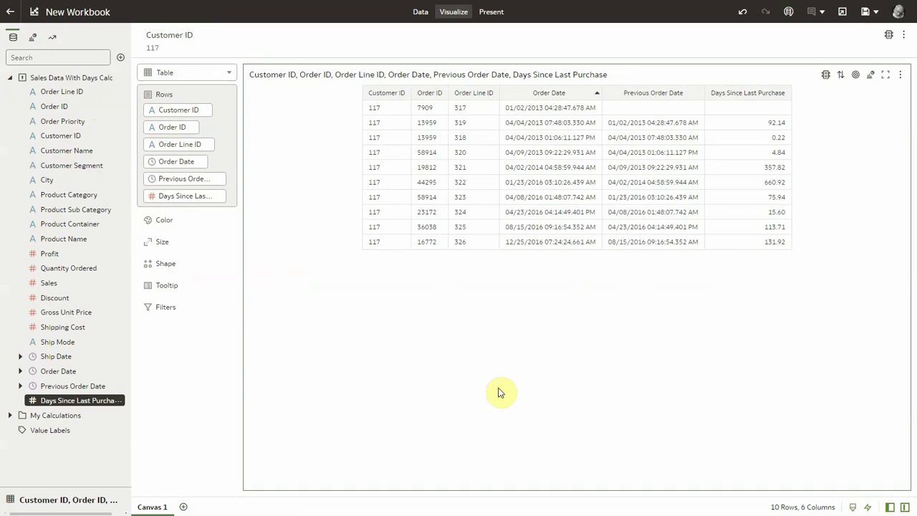
pyautogui.click(54, 375)
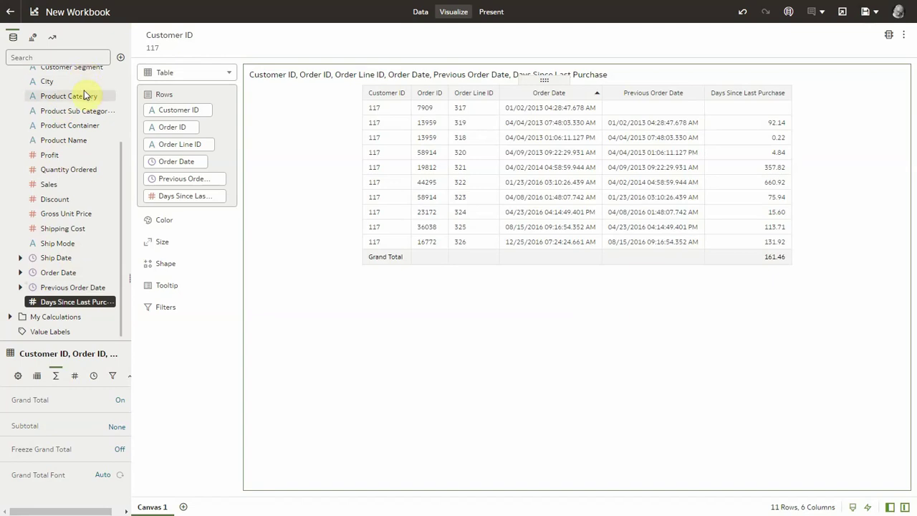
# Create a pivot of Days Since Last Purchase by Customer ID.
pyautogui.scroll(3, 79, 105)
pyautogui.keyDown('ctrl'); pyautogui.click(60, 129); pyautogui.keyUp('ctrl')
pyautogui.moveTo(60, 130); pyautogui.dragTo(501, 387)
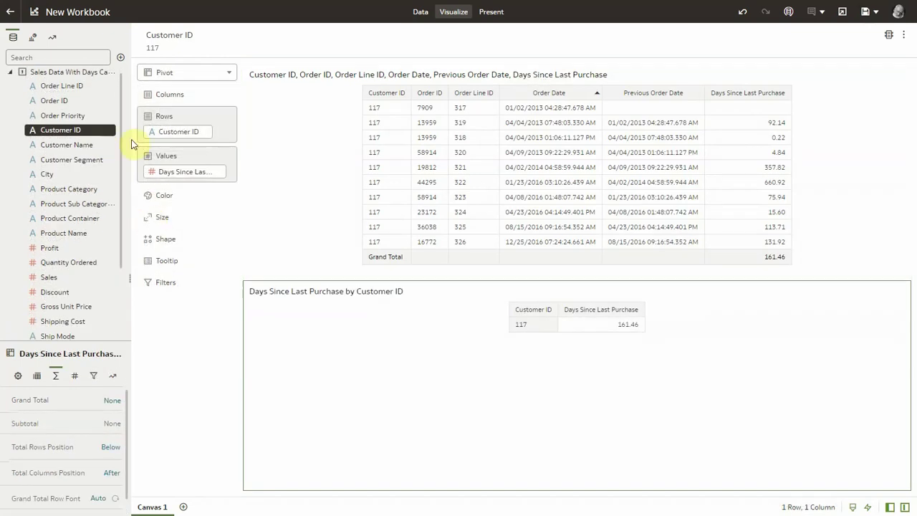
# Widen the Customer ID filter with customer 1018 and the next 500 IDs.
pyautogui.click(164, 60)
pyautogui.write('1018')
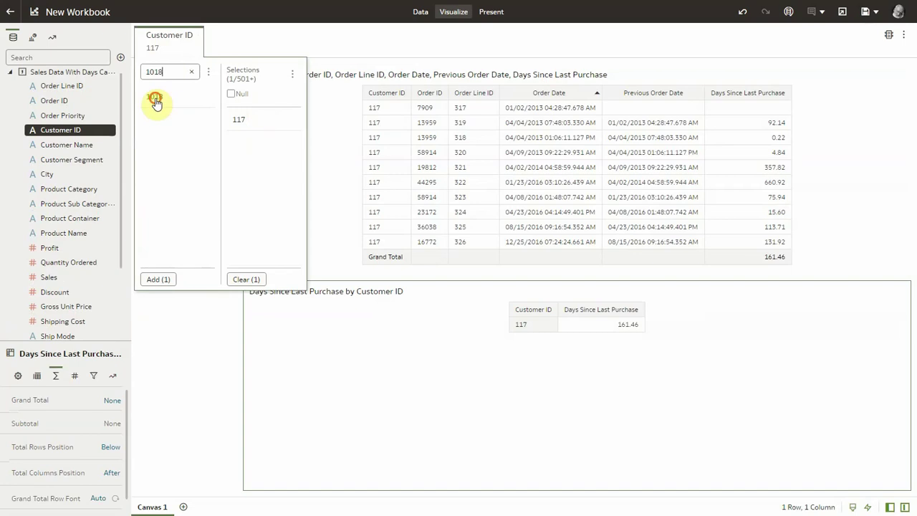
pyautogui.click(158, 99)
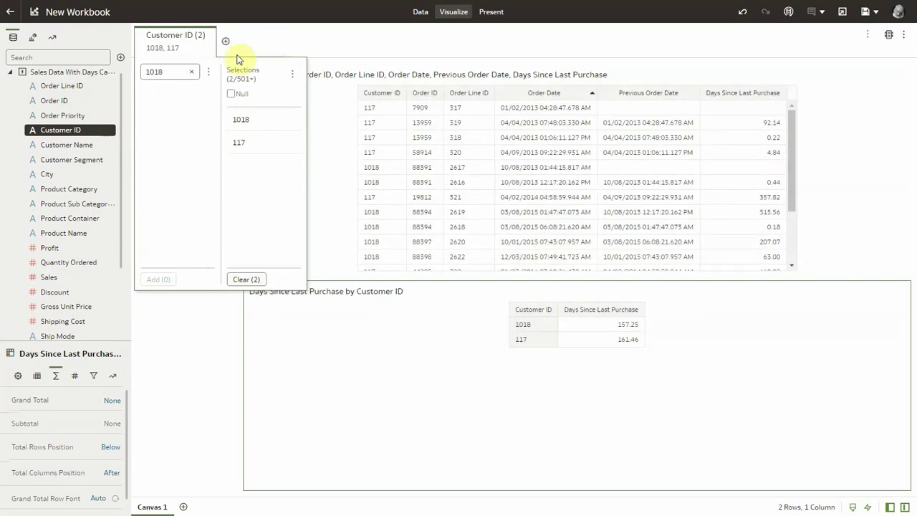
pyautogui.click(191, 71)
pyautogui.click(163, 278)
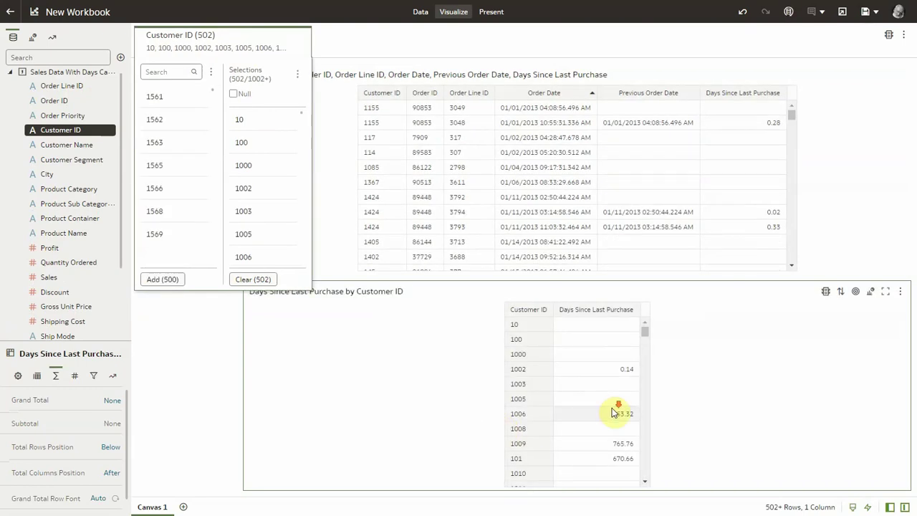
# Add Customer Segment to the pivot rows.
pyautogui.scroll(-10, 614, 412)
pyautogui.scroll(-5, 614, 412)
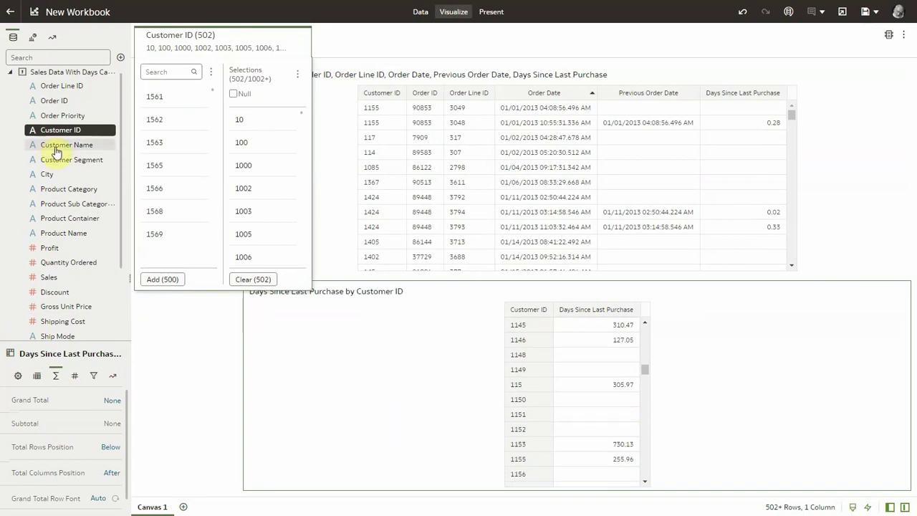
pyautogui.moveTo(68, 160)
pyautogui.mouseDown()
pyautogui.moveTo(401, 384)
pyautogui.moveTo(501, 391)
pyautogui.mouseUp()
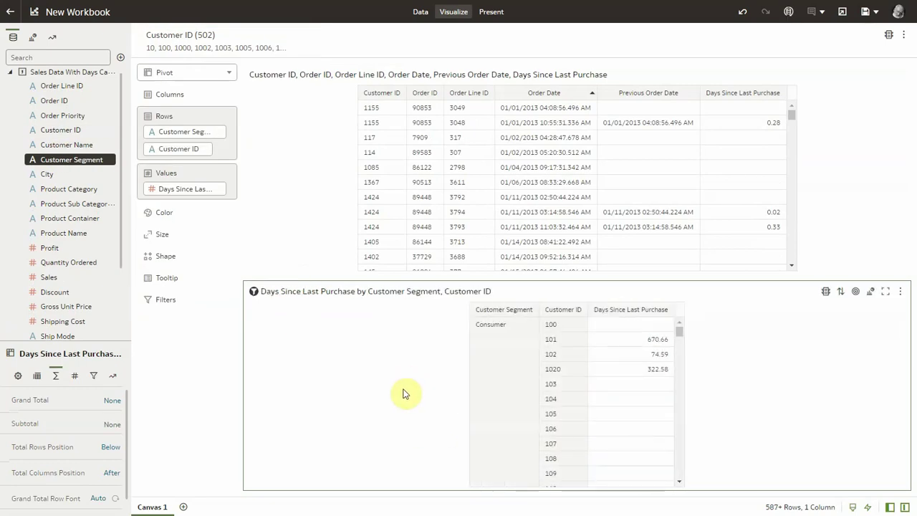
# Drop Customer ID from the rows and show average Days Since Last Purchase per segment as bars.
pyautogui.click(205, 149)
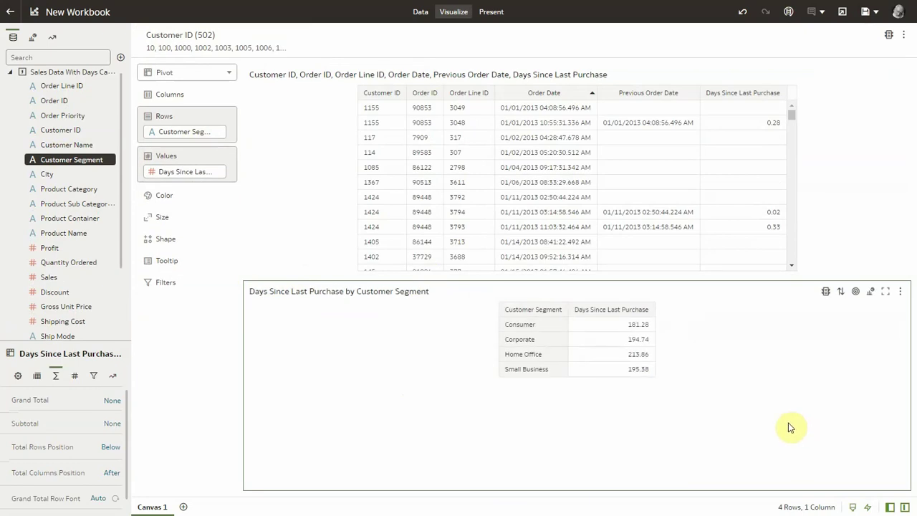
pyautogui.click(227, 78)
pyautogui.click(175, 96)
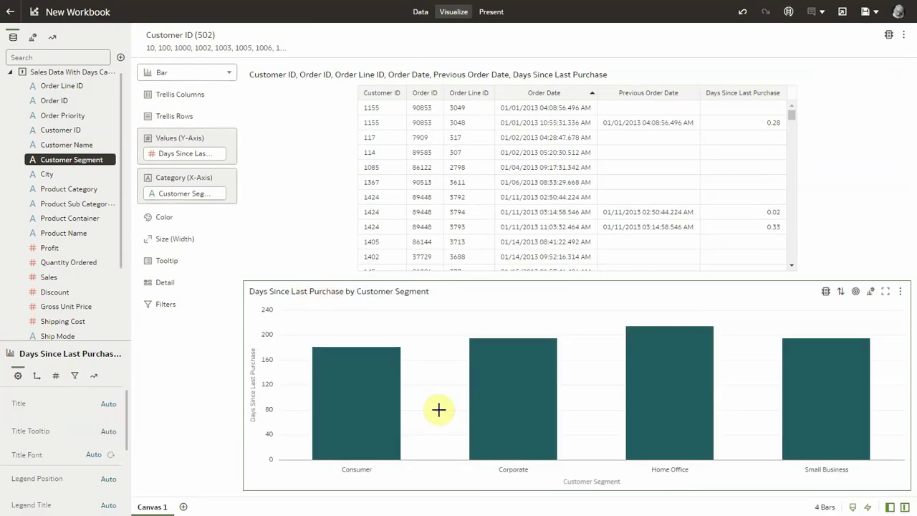
pyautogui.click(436, 409)
pyautogui.moveTo(797, 424)
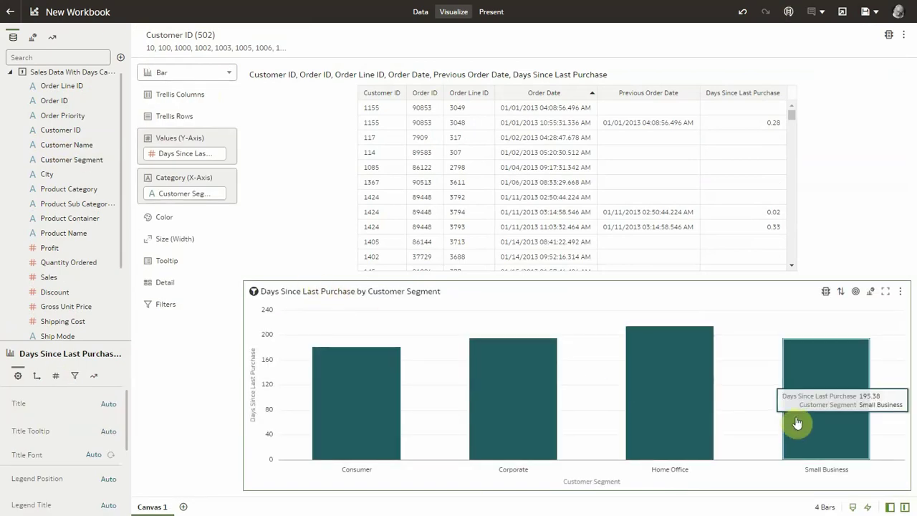